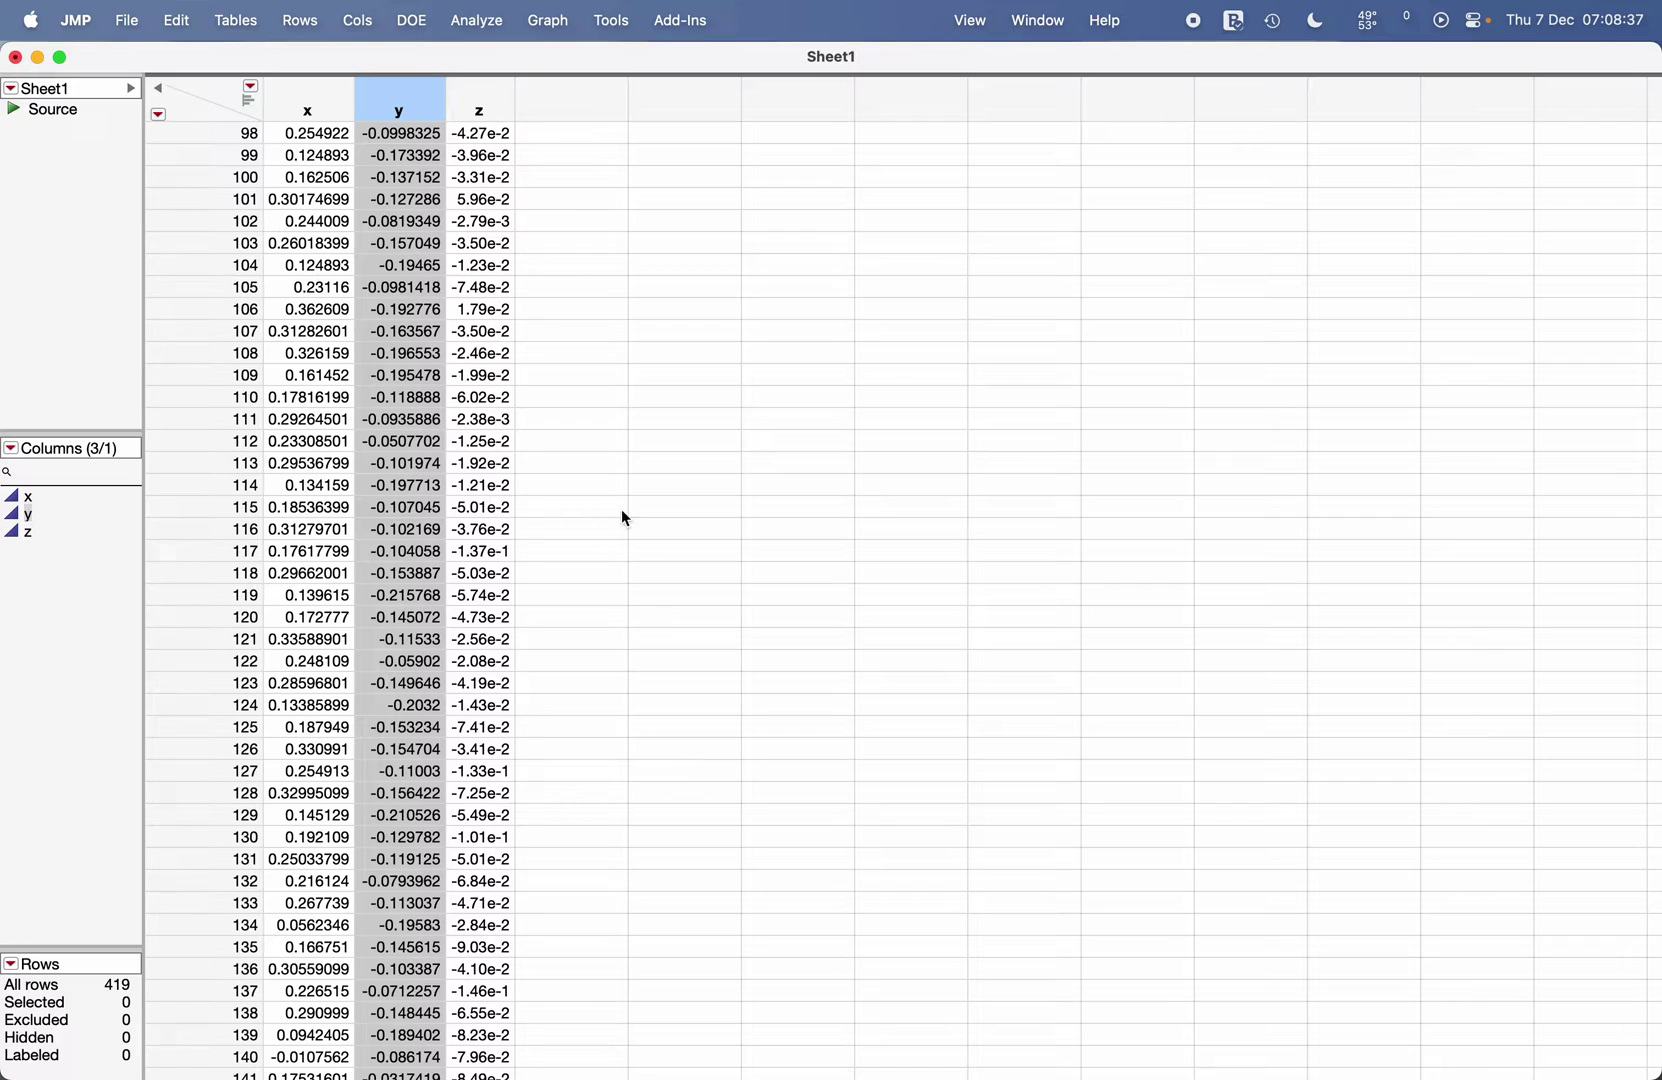
Launch Analyze > Screening > Explore Outliers with x, y and z as the Y columns
{"action": "left_click", "coordinate": [490, 19]}
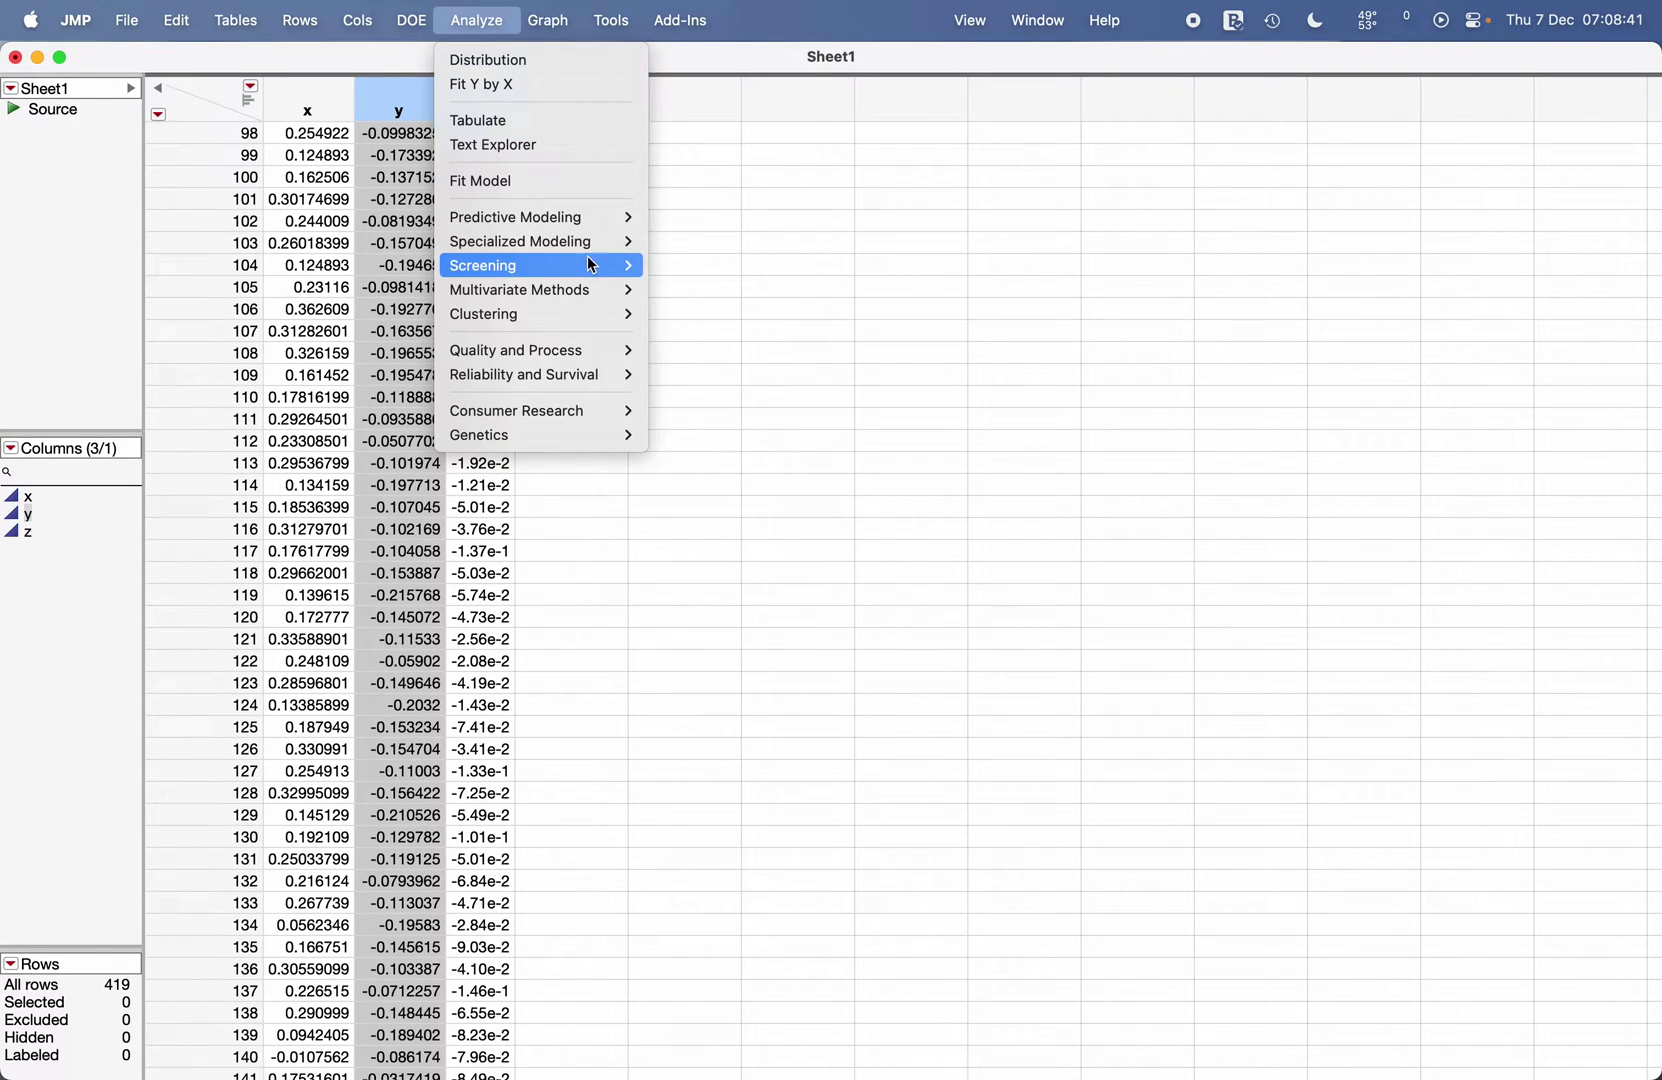
{"action": "mouse_move", "coordinate": [608, 268]}
{"action": "left_click", "coordinate": [780, 268]}
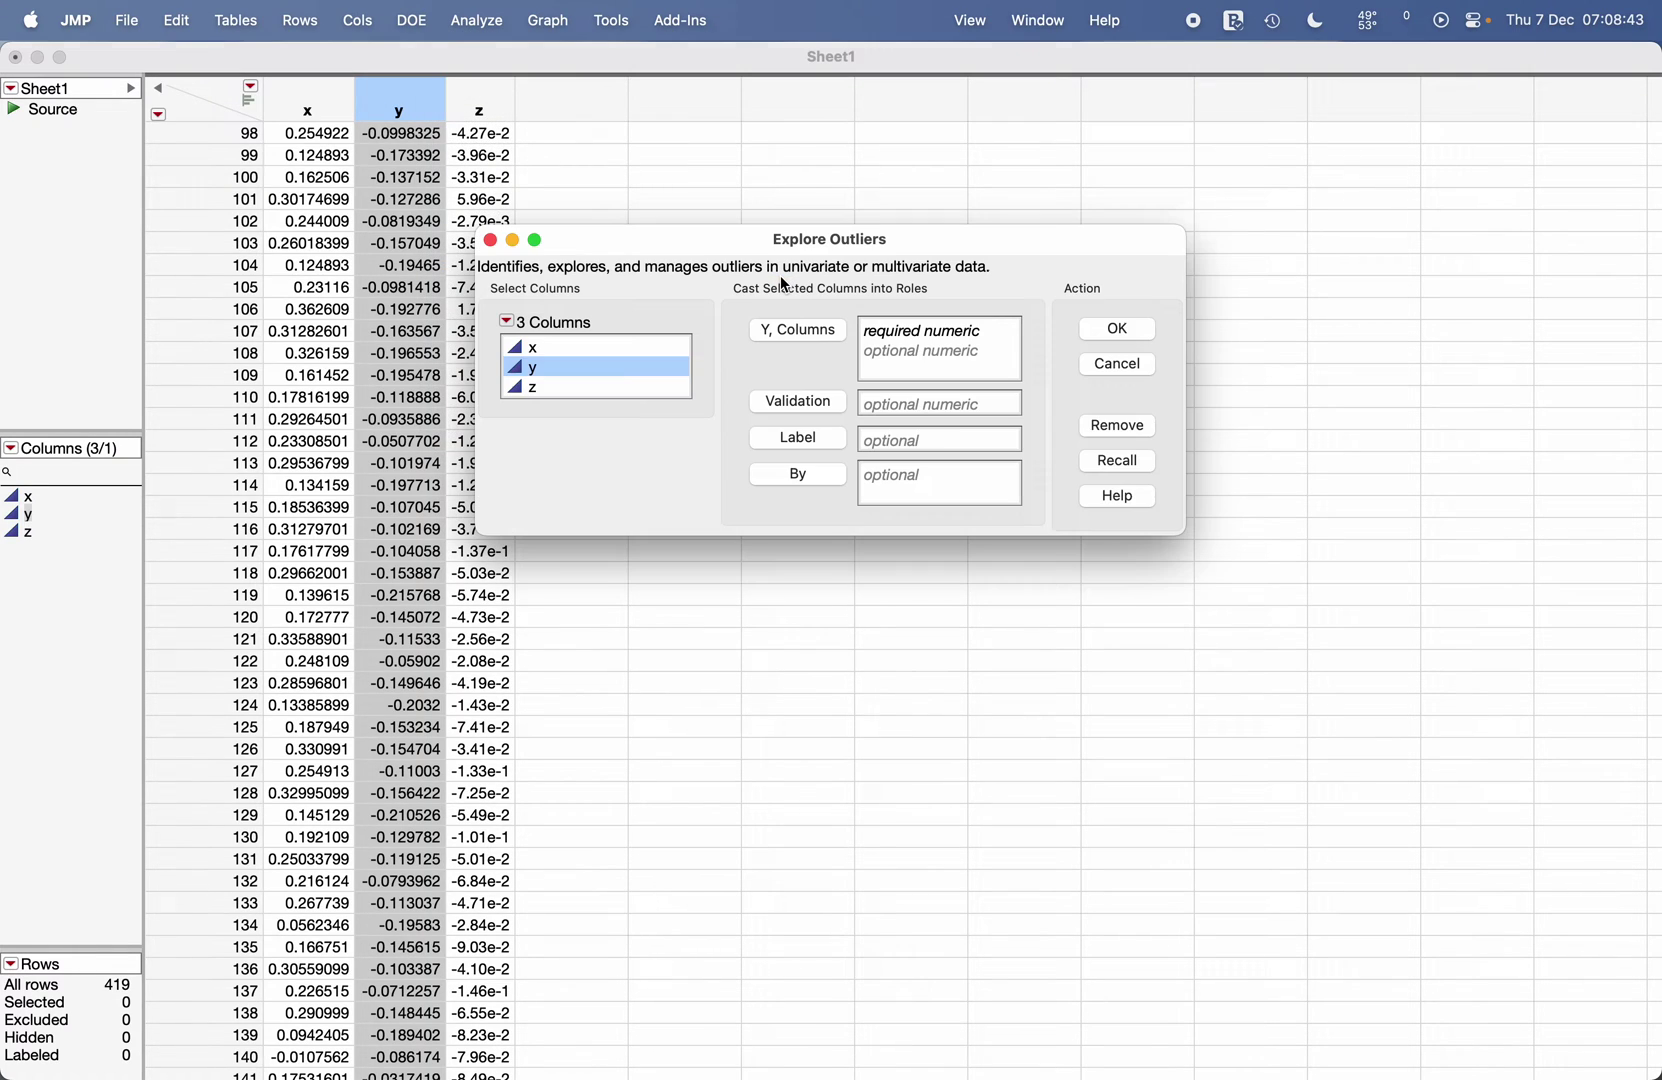
{"action": "left_click", "coordinate": [632, 348]}
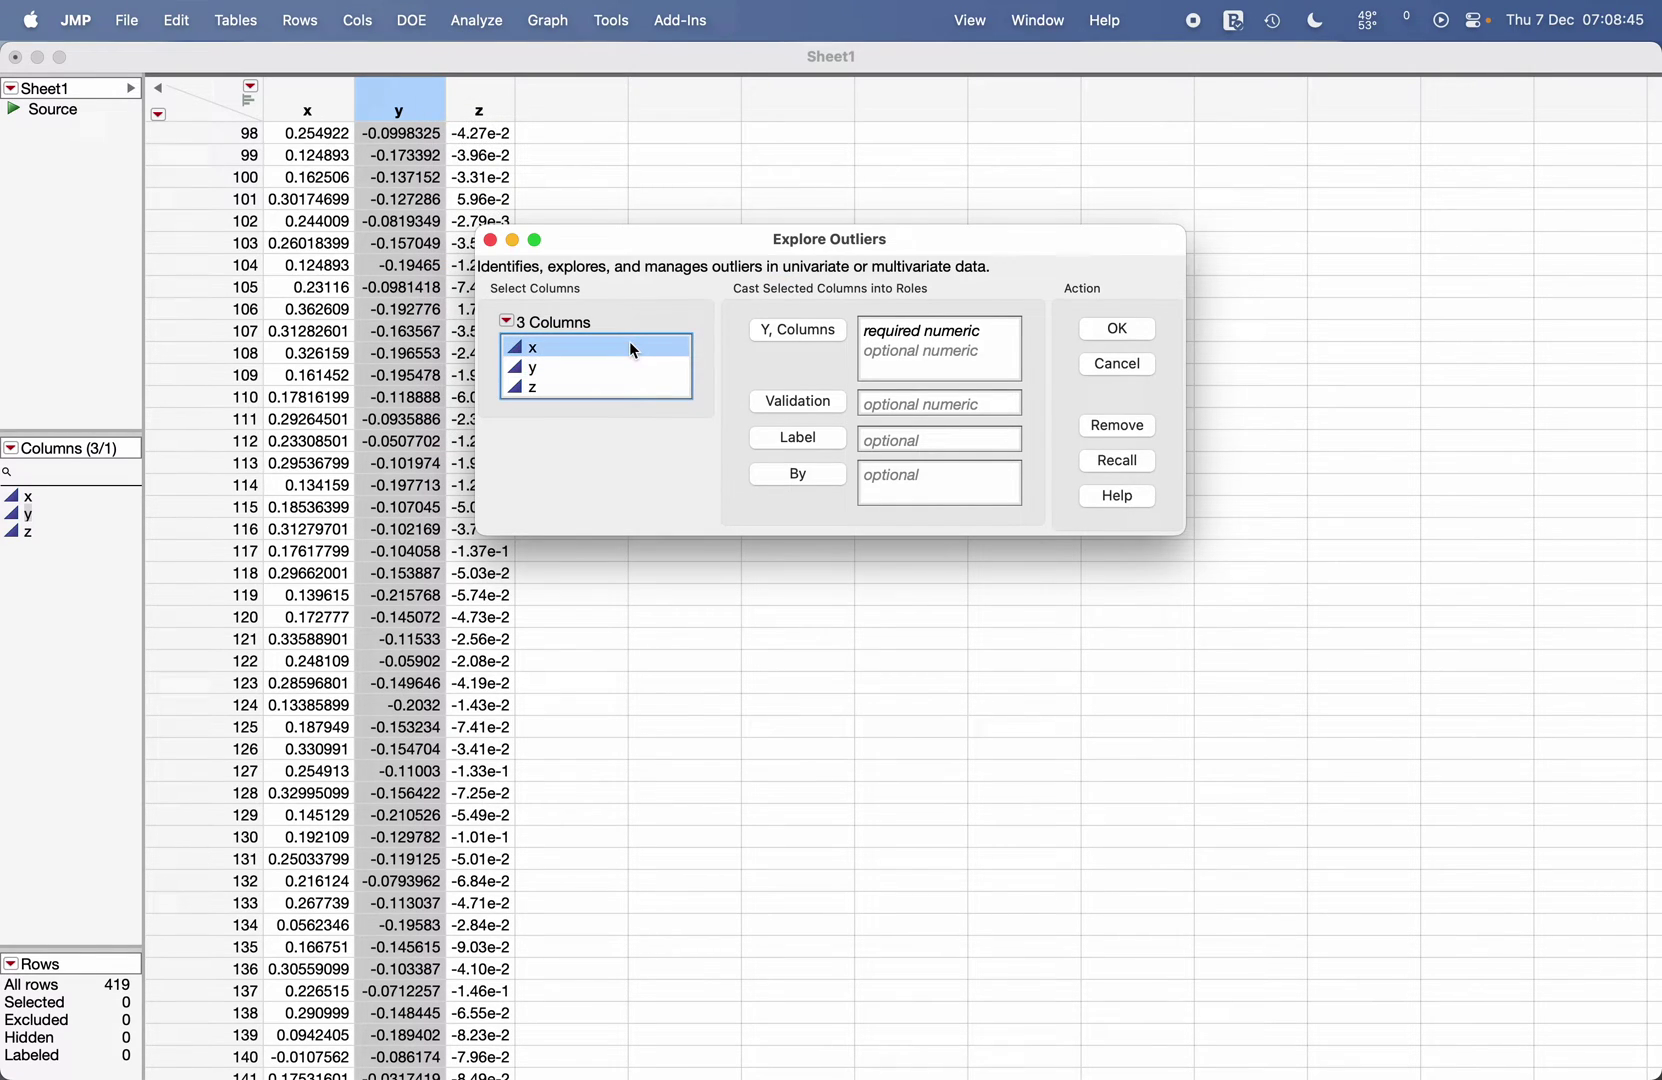
{"action": "key", "text": "super+a"}
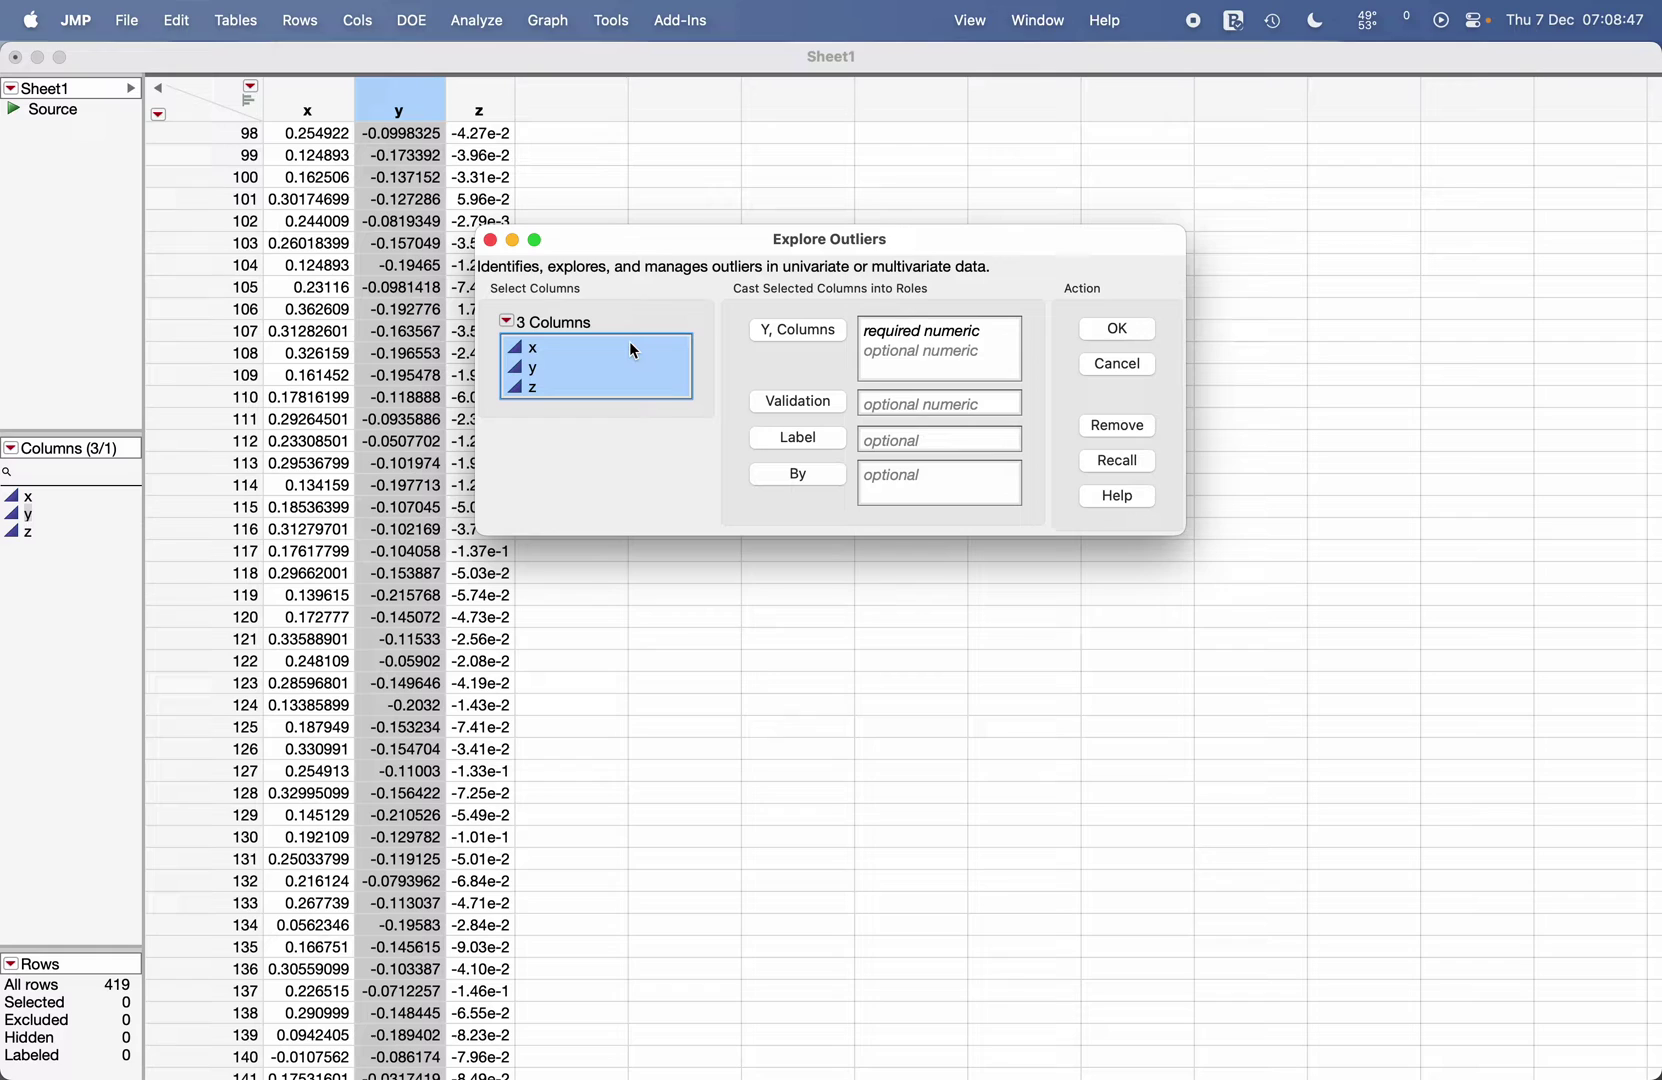
{"action": "left_click", "coordinate": [815, 332]}
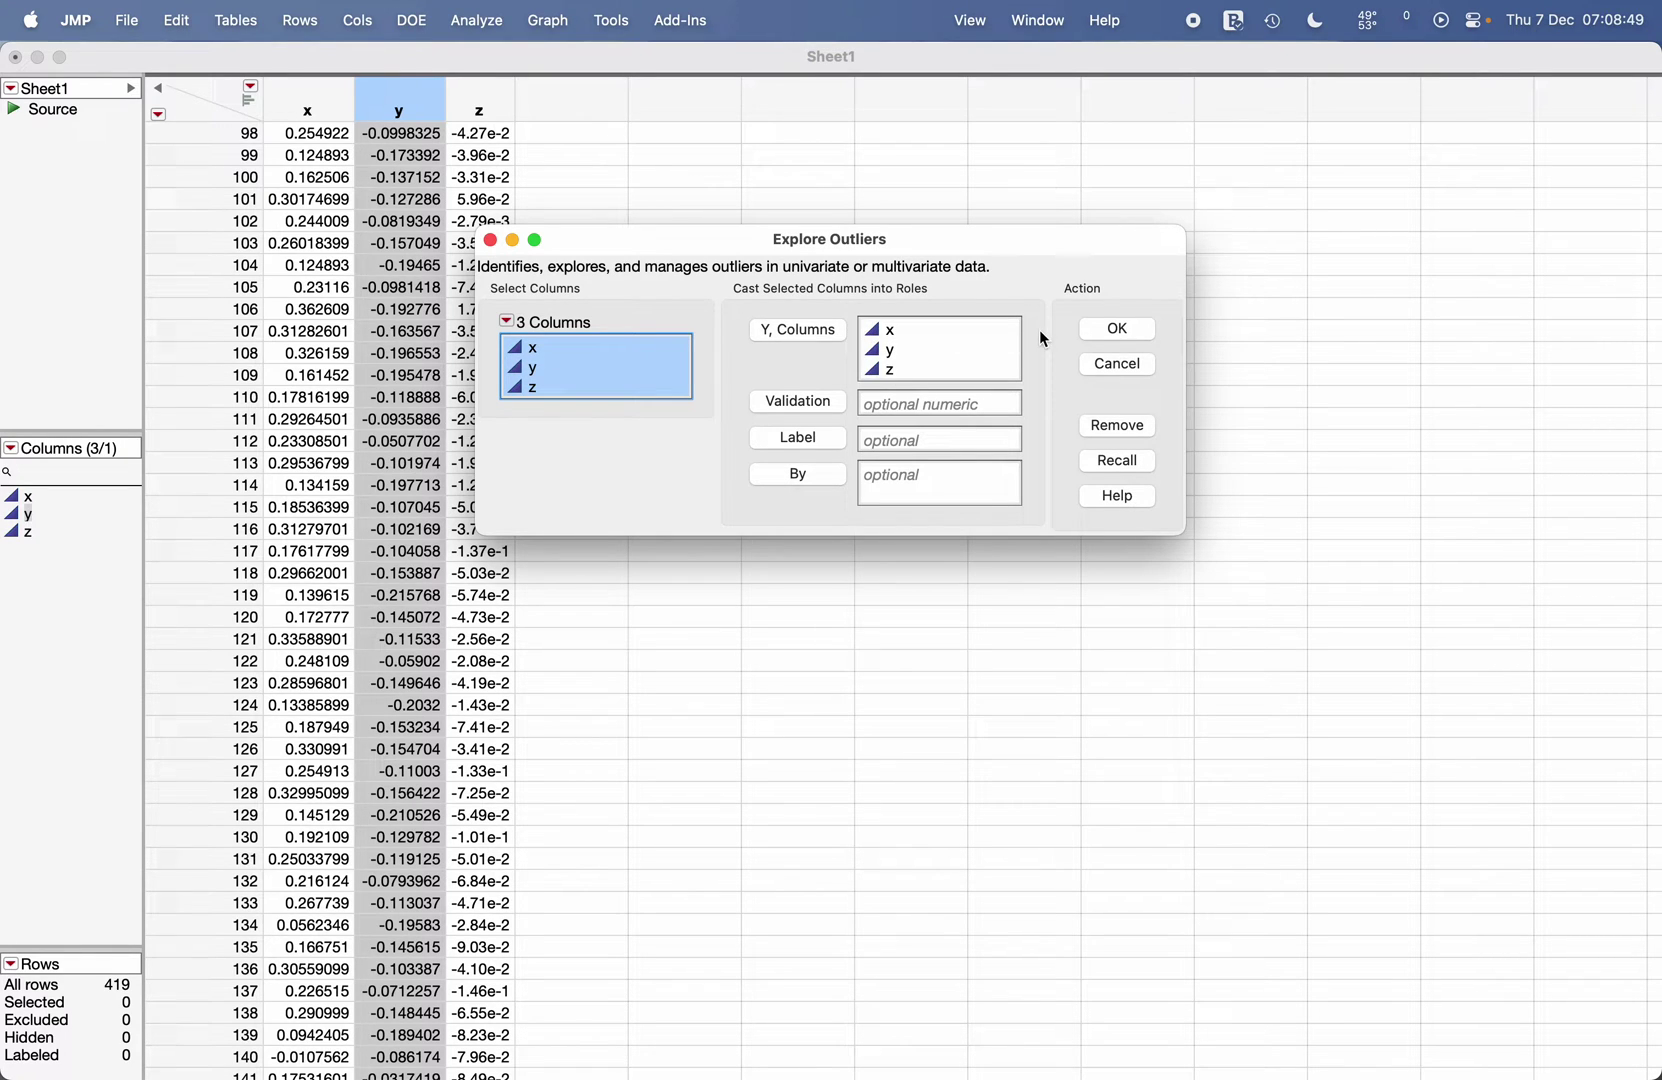
{"action": "left_click", "coordinate": [1118, 329]}
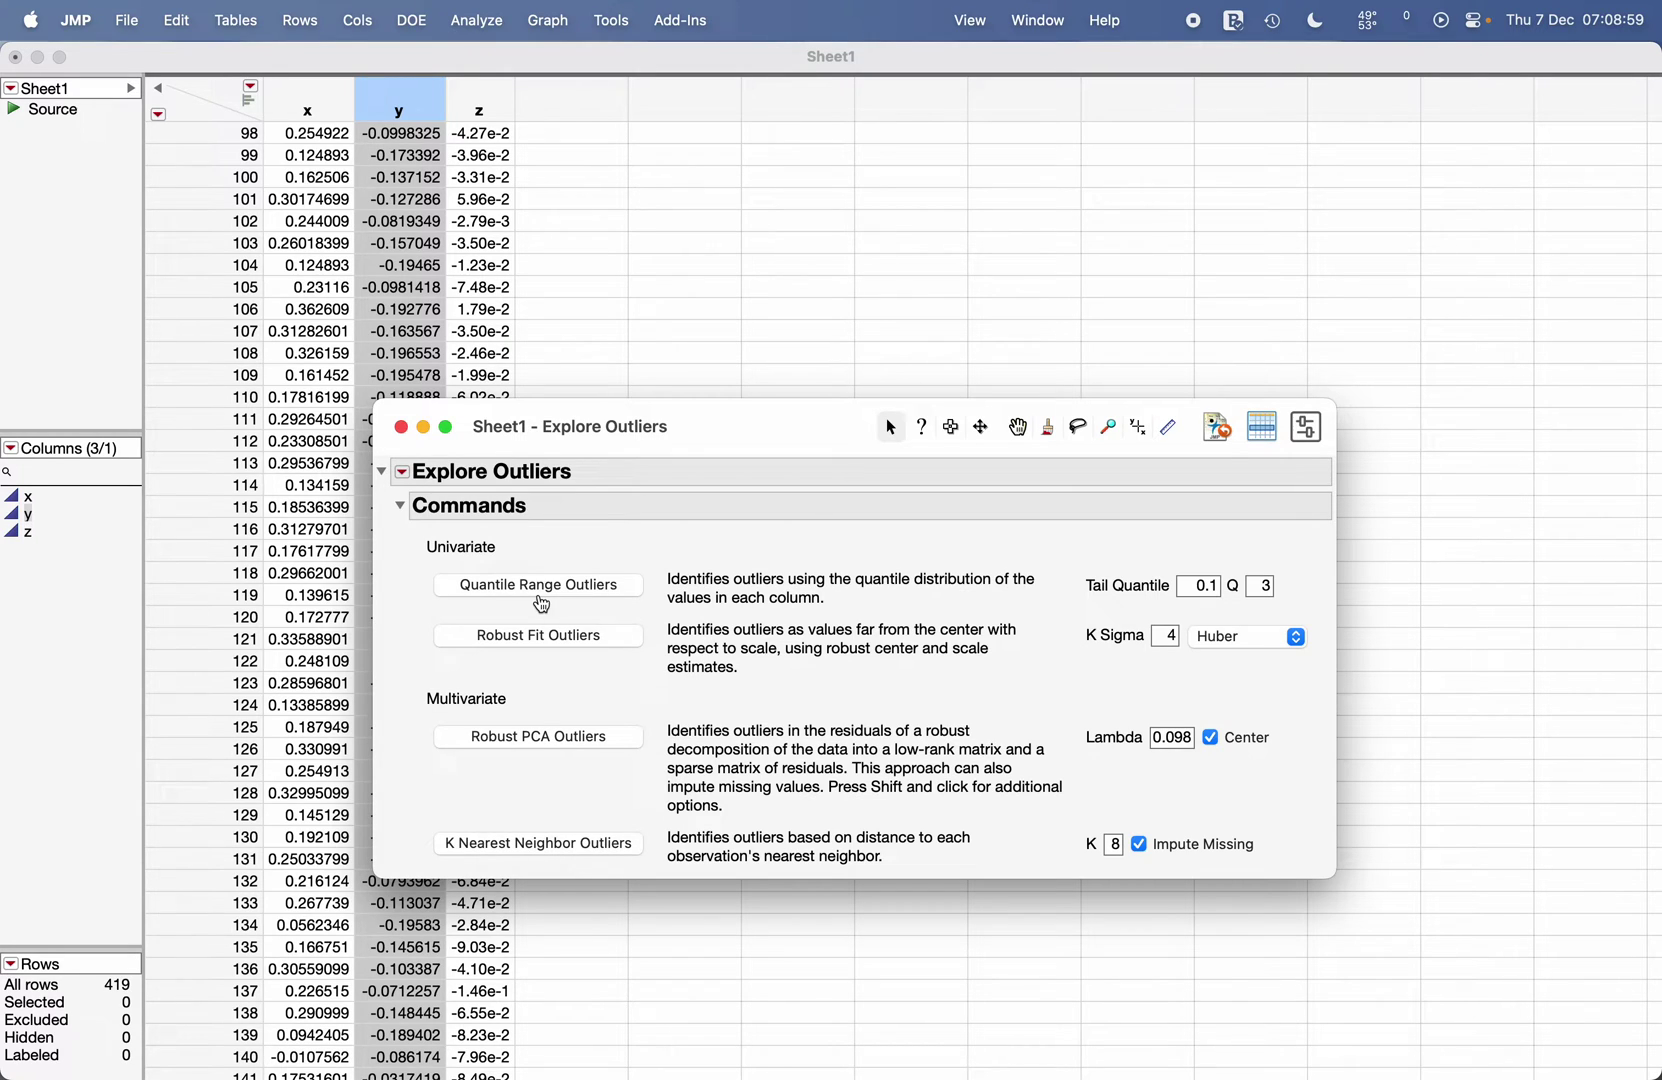
Enter 0.25 as the Tail Quantile and 1.5 as the Q multiplier
{"action": "double_click", "coordinate": [1200, 588]}
{"action": "type", "text": "0.25"}
{"action": "left_click", "coordinate": [1263, 590]}
{"action": "type", "text": "1.5"}
Run Quantile Range Outliers and move and enlarge the report window to show all results
{"action": "left_click", "coordinate": [572, 587]}
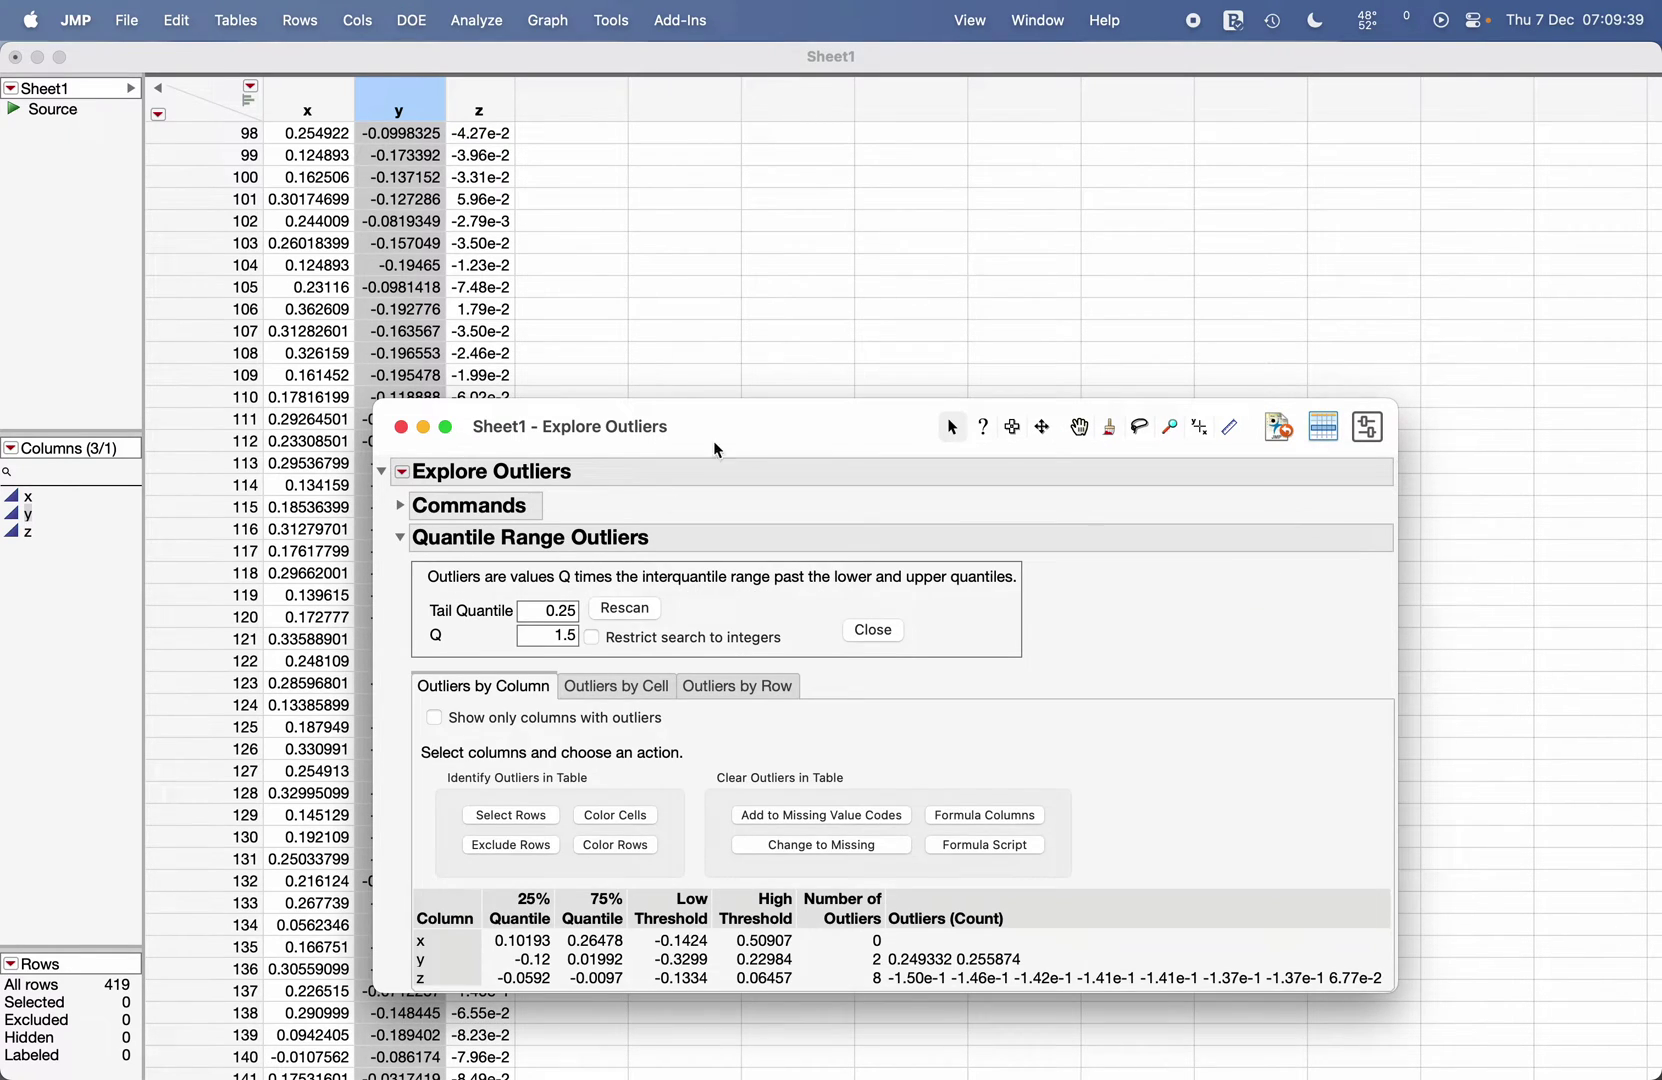
{"action": "left_click_drag", "start_coordinate": [718, 436], "coordinate": [715, 400]}
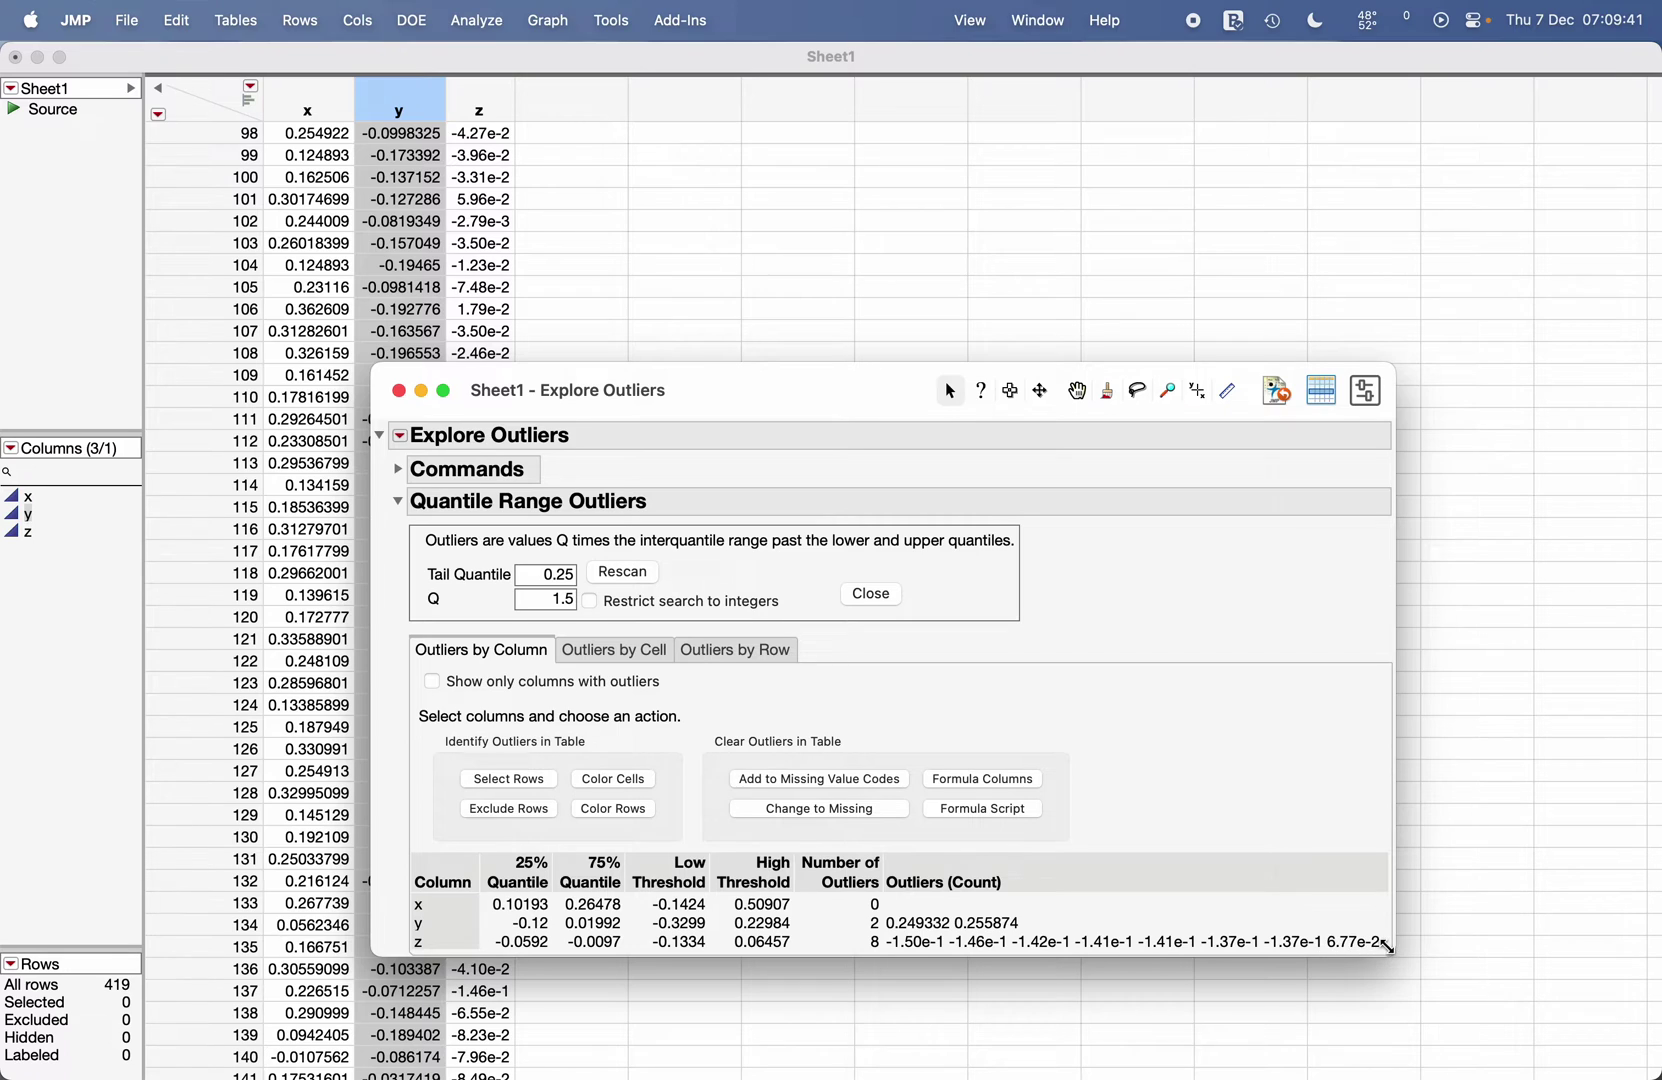
{"action": "left_click_drag", "start_coordinate": [1386, 946], "coordinate": [1447, 1064]}
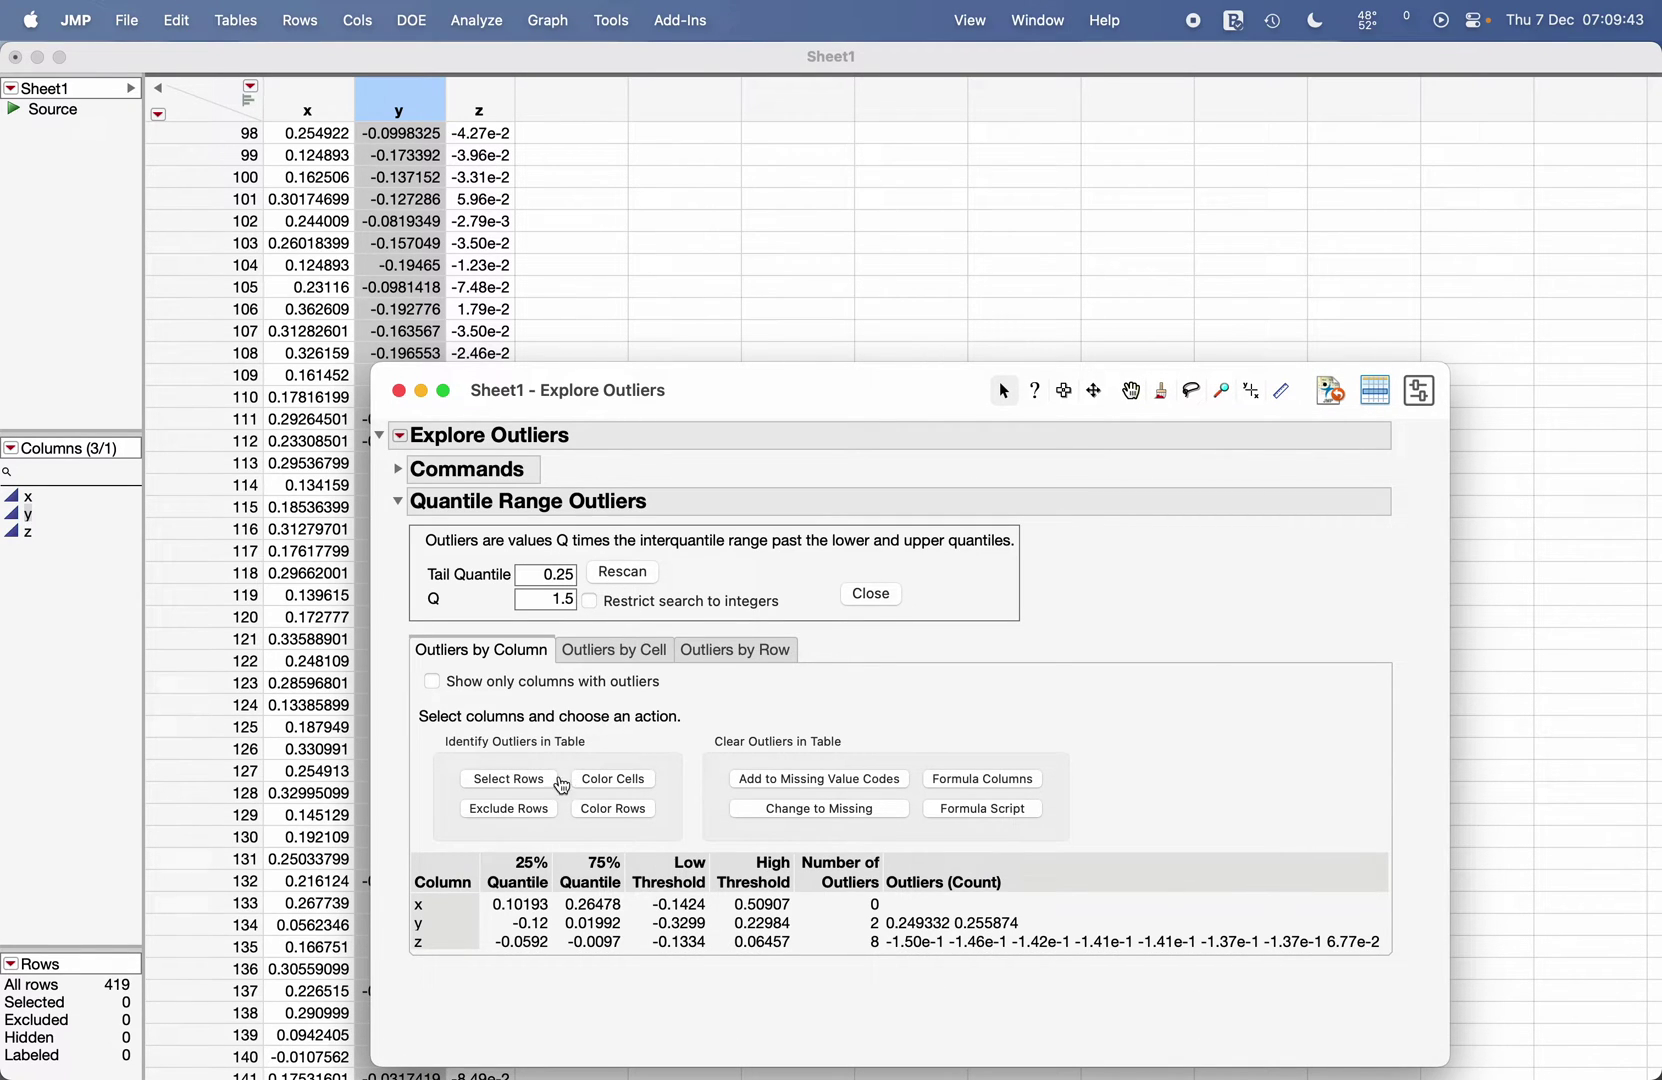
{"action": "left_click_drag", "start_coordinate": [701, 390], "coordinate": [745, 331]}
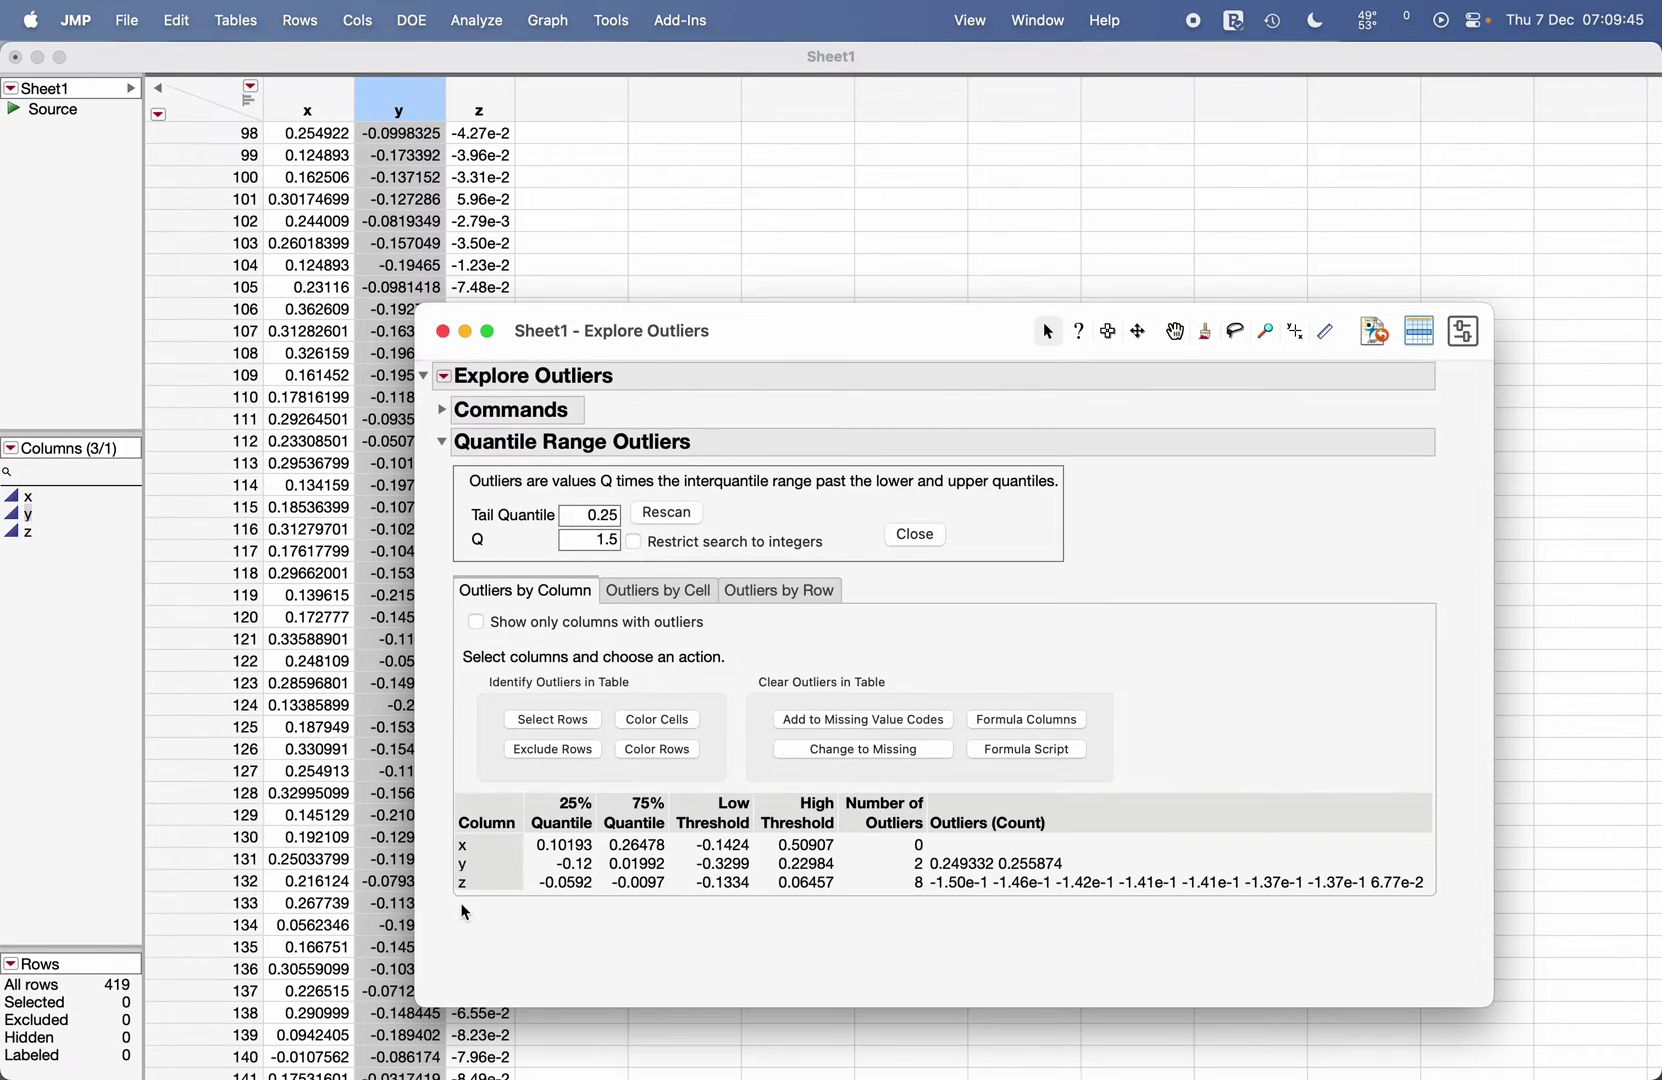
Review the x, z and y rows of the outlier table, ending on y
{"action": "left_click", "coordinate": [476, 845]}
{"action": "left_click", "coordinate": [491, 883]}
{"action": "left_click", "coordinate": [510, 863]}
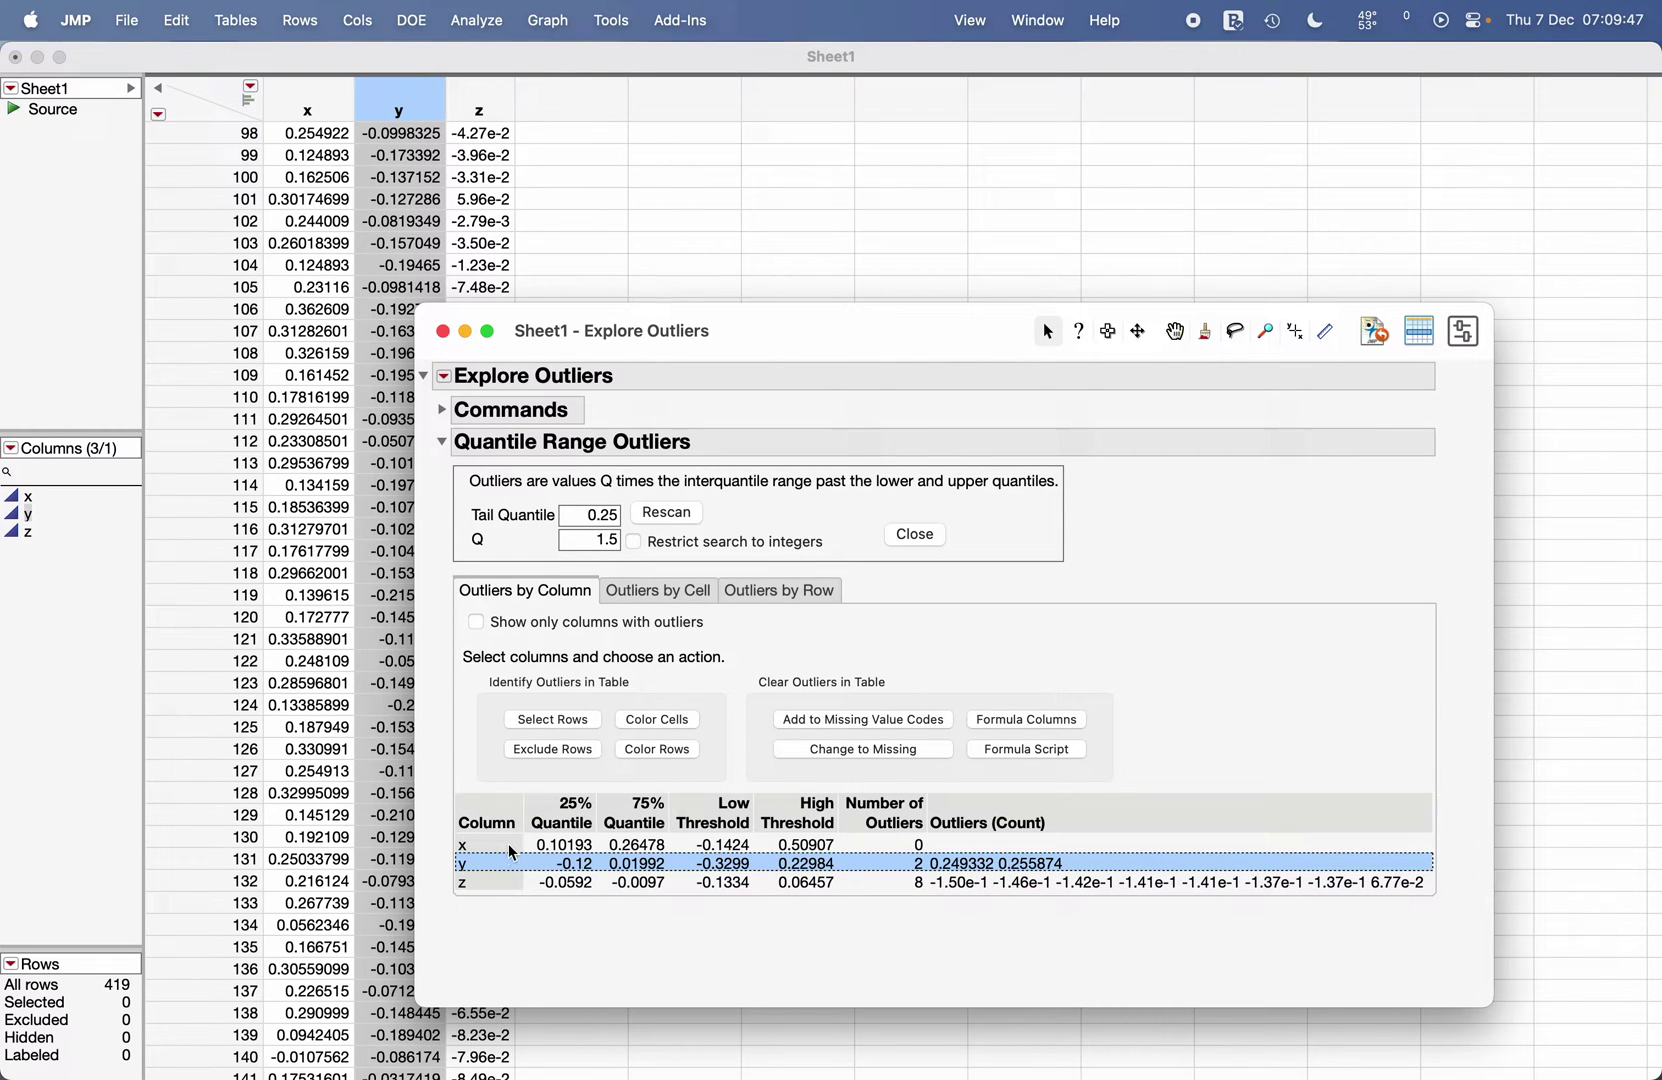
{"action": "left_click", "coordinate": [517, 845]}
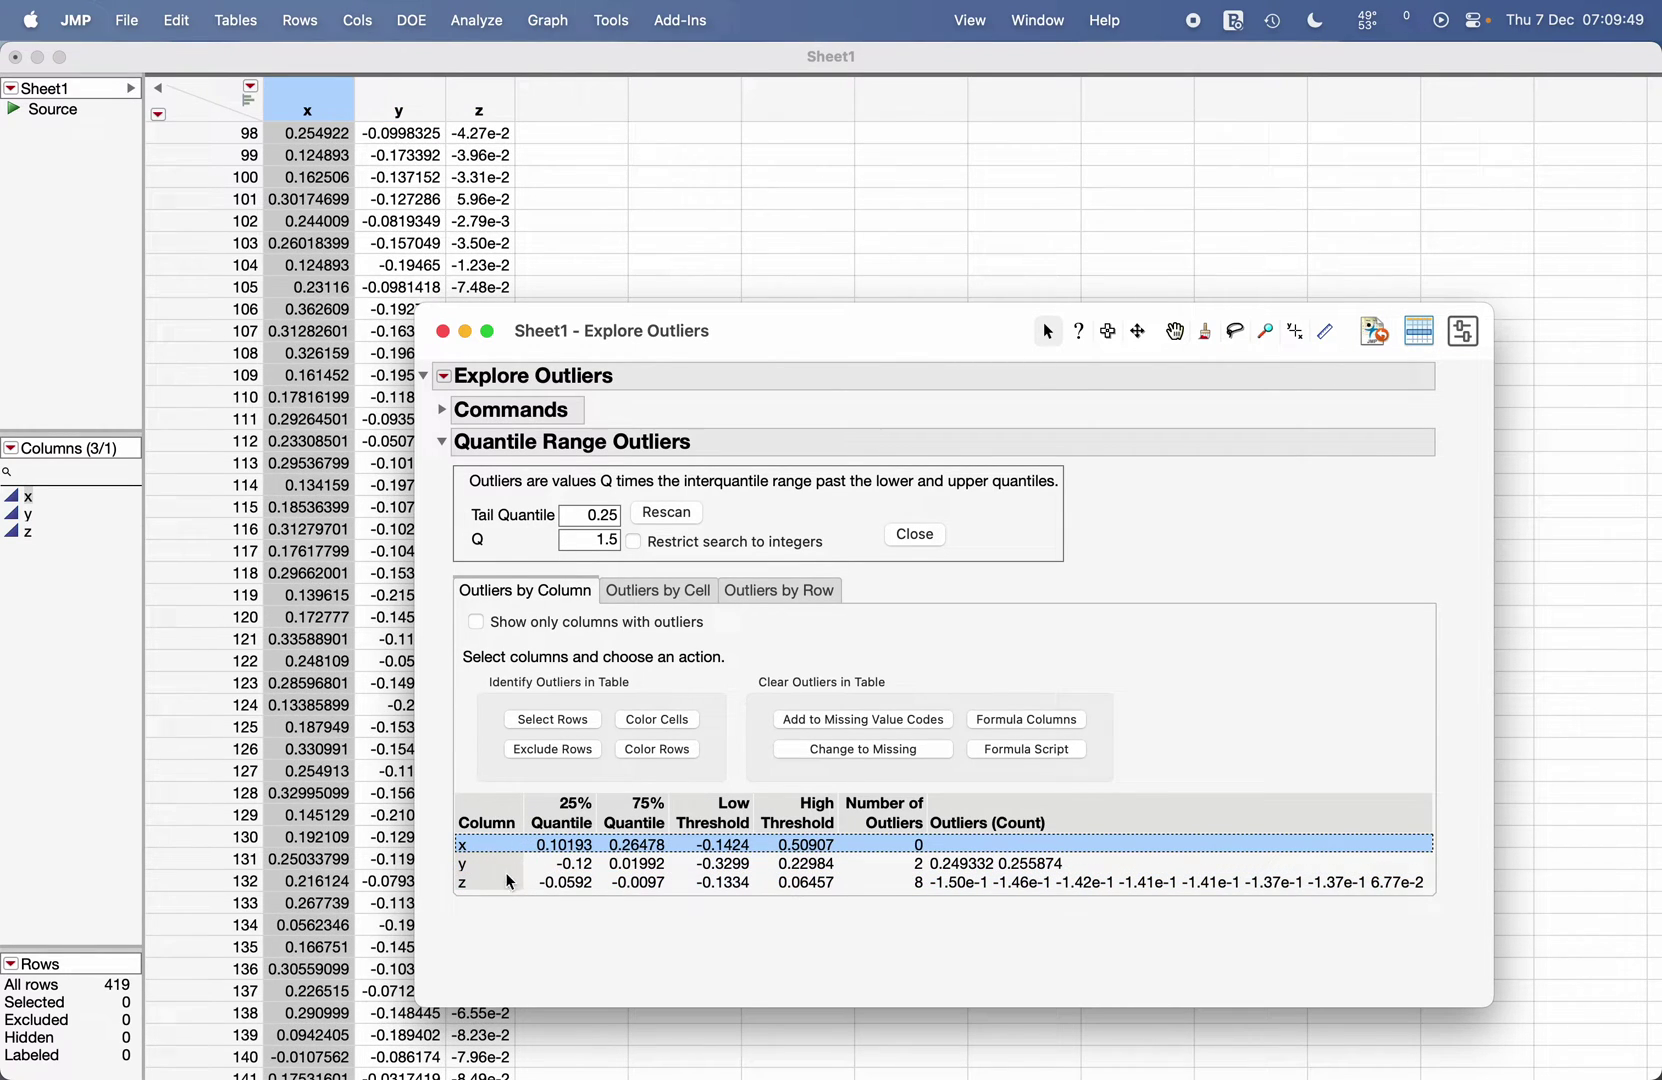
{"action": "left_click", "coordinate": [499, 865]}
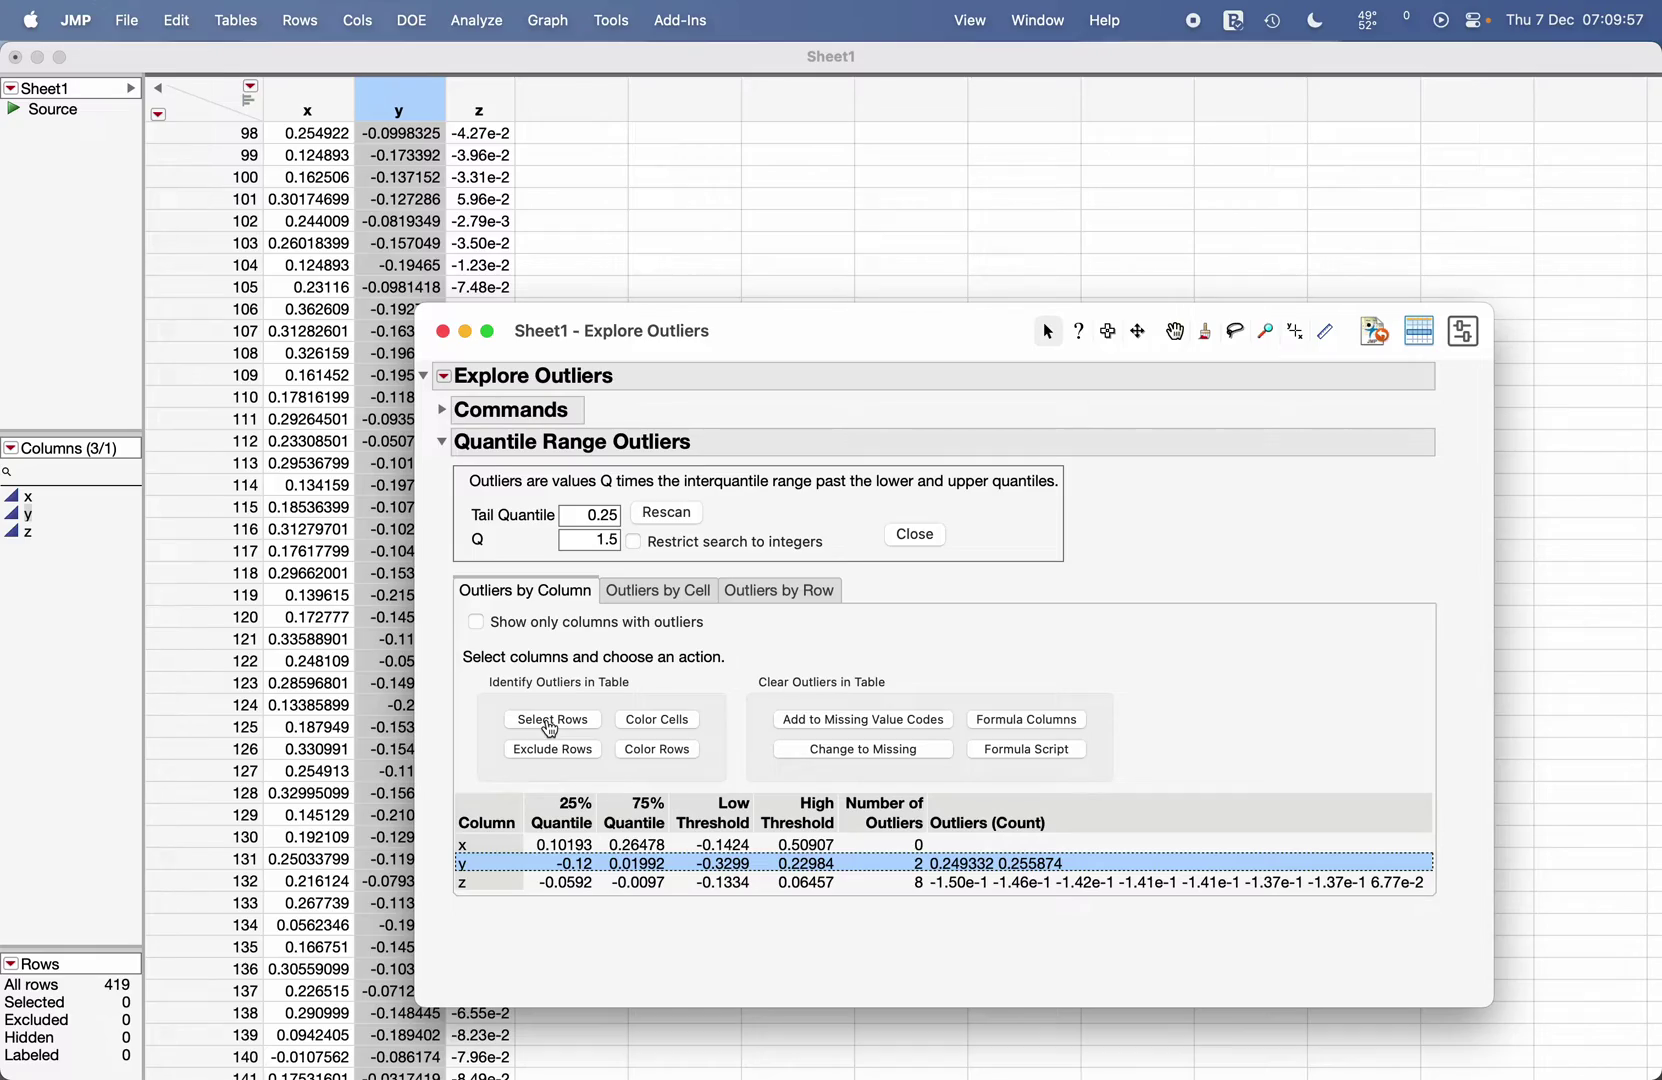
Select the data rows holding y's two outliers and move the report aside to see them
{"action": "left_click", "coordinate": [551, 720]}
{"action": "scroll", "coordinate": [332, 663], "scroll_direction": "down", "scroll_amount": 20}
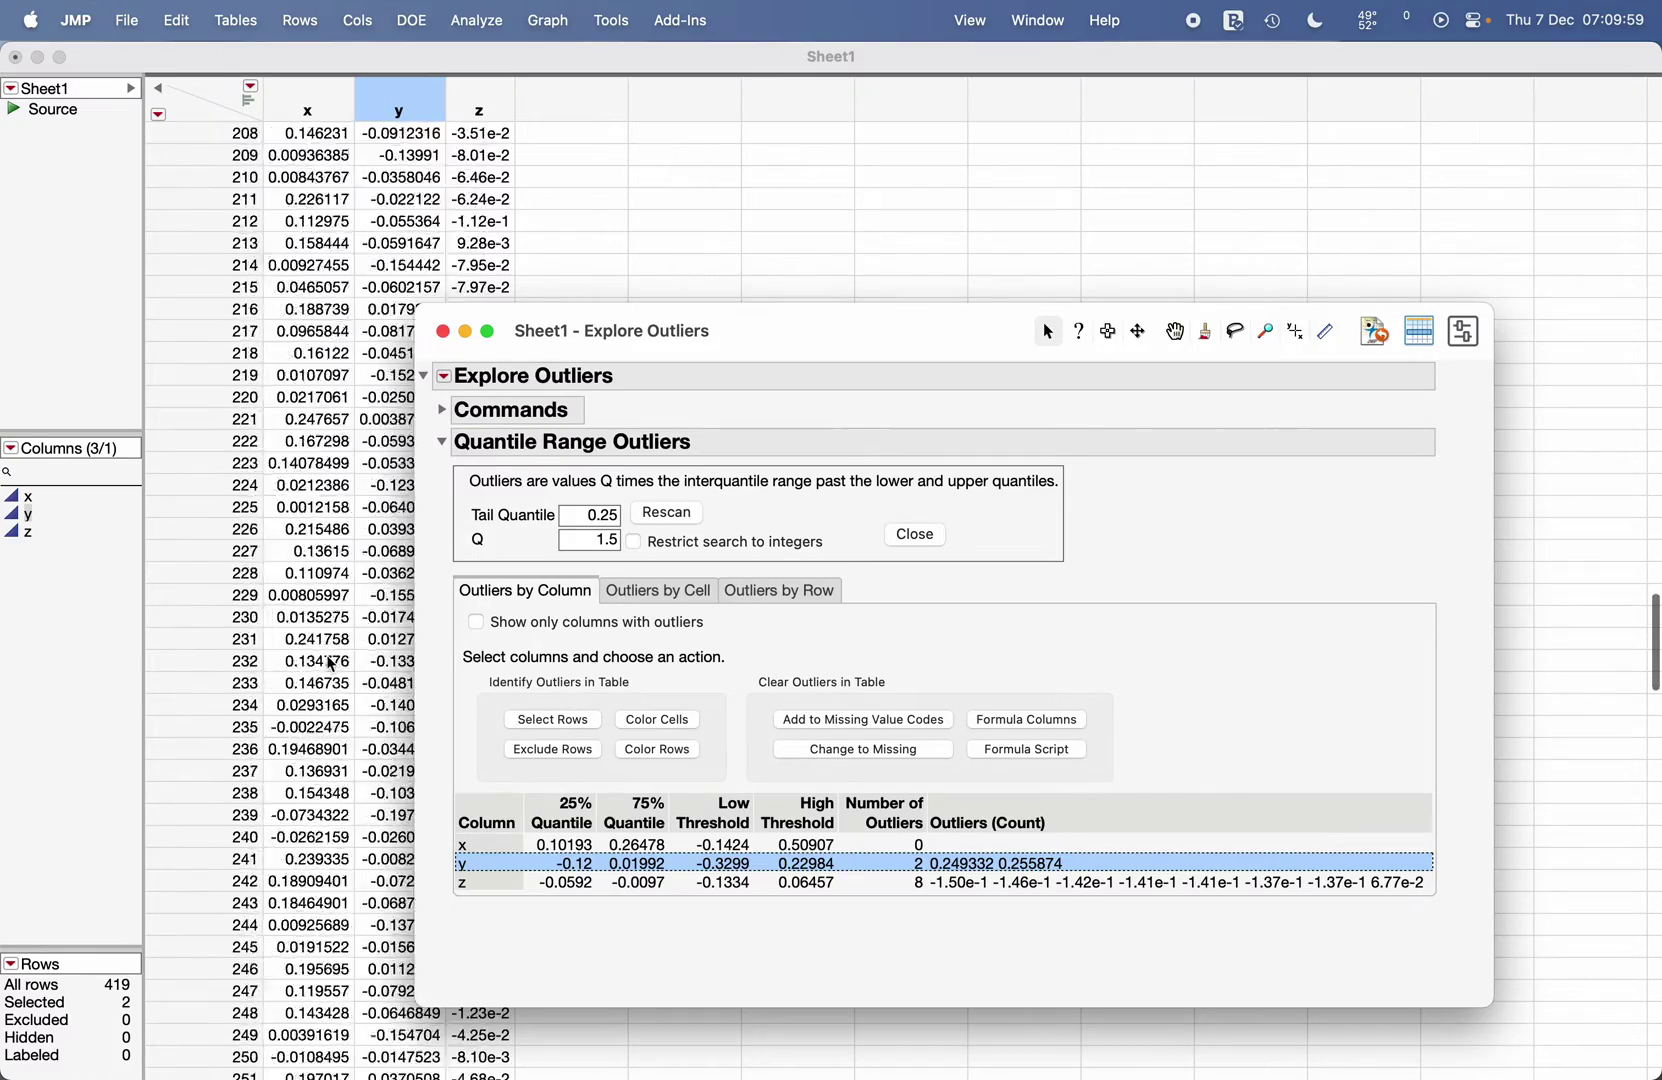
{"action": "scroll", "coordinate": [332, 663], "scroll_direction": "down", "scroll_amount": 20}
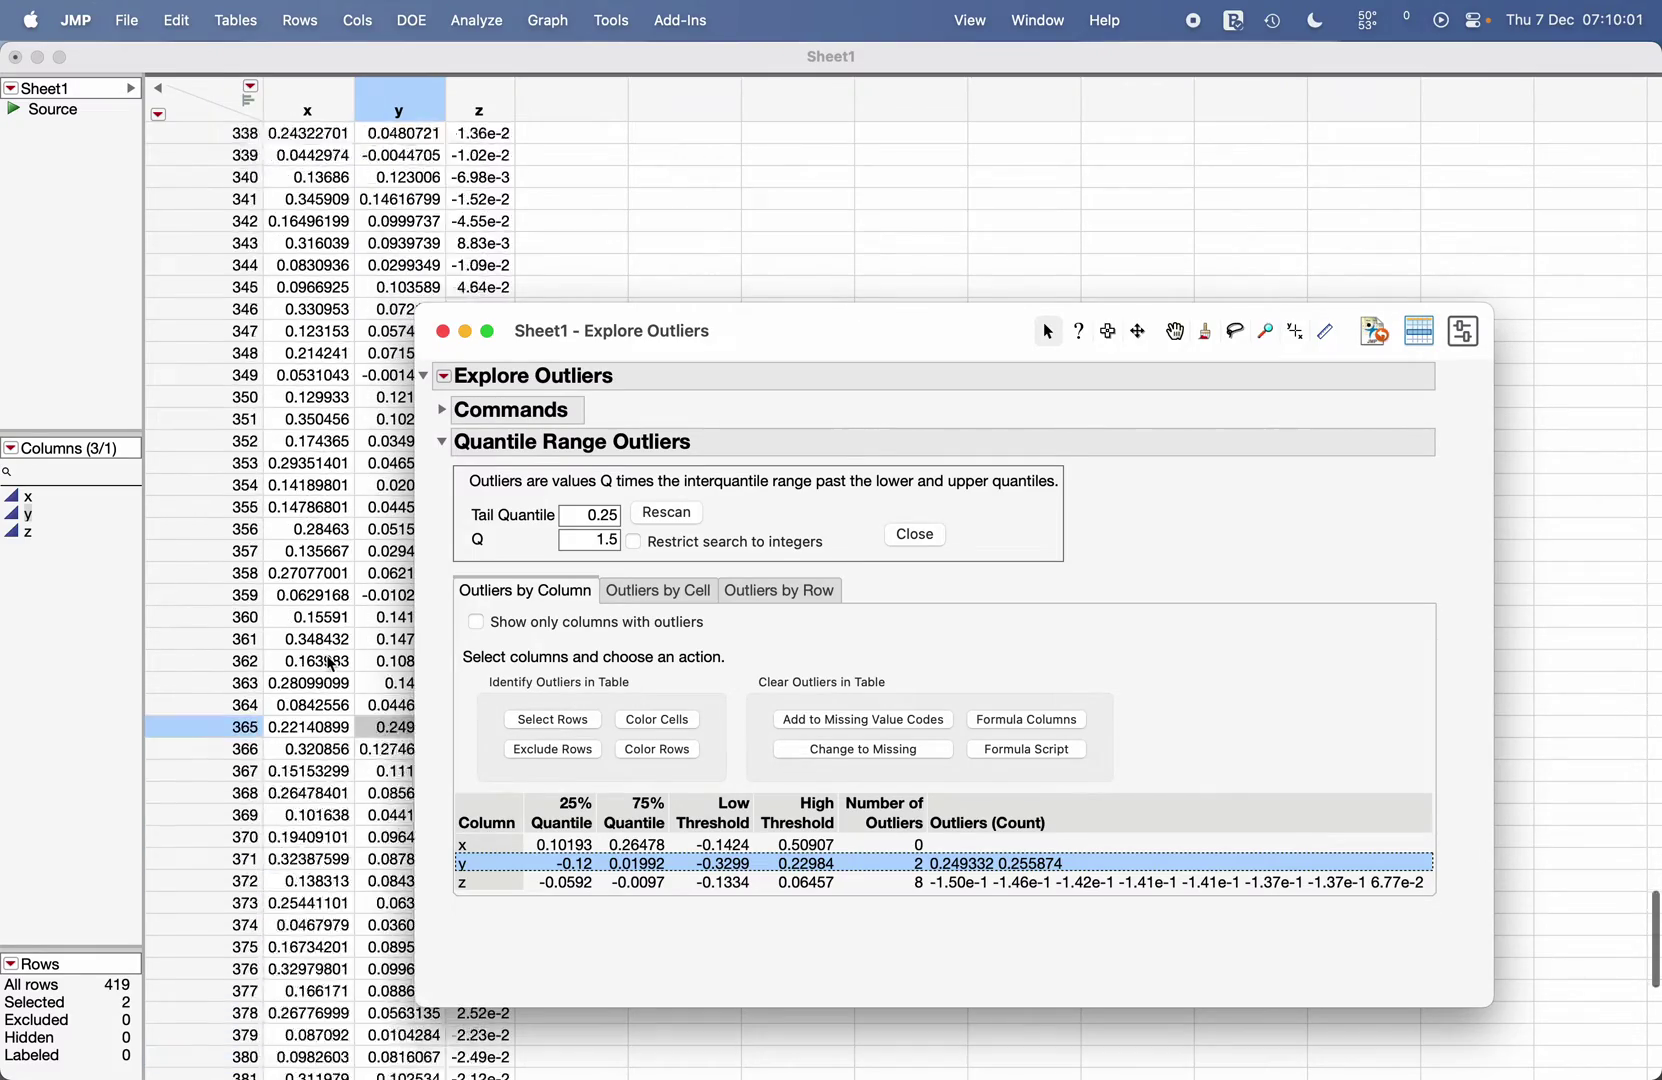
{"action": "scroll", "coordinate": [332, 663], "scroll_direction": "down", "scroll_amount": 1}
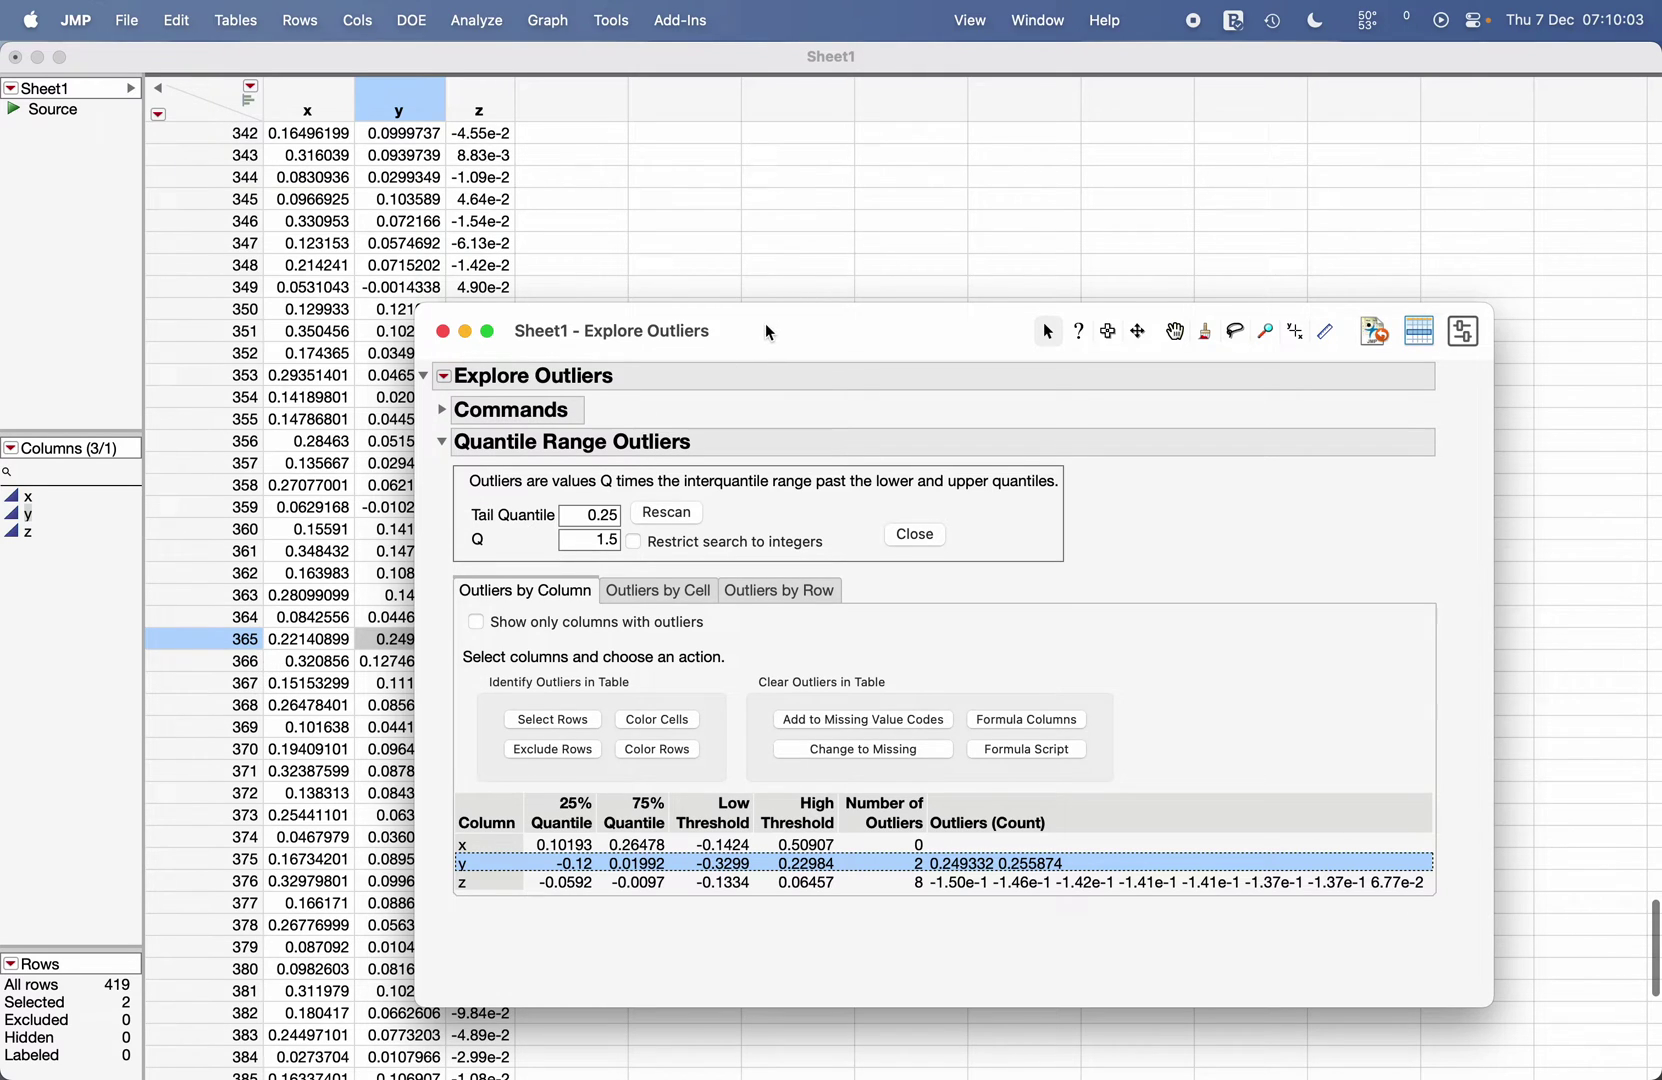
{"action": "left_click_drag", "start_coordinate": [768, 332], "coordinate": [899, 295]}
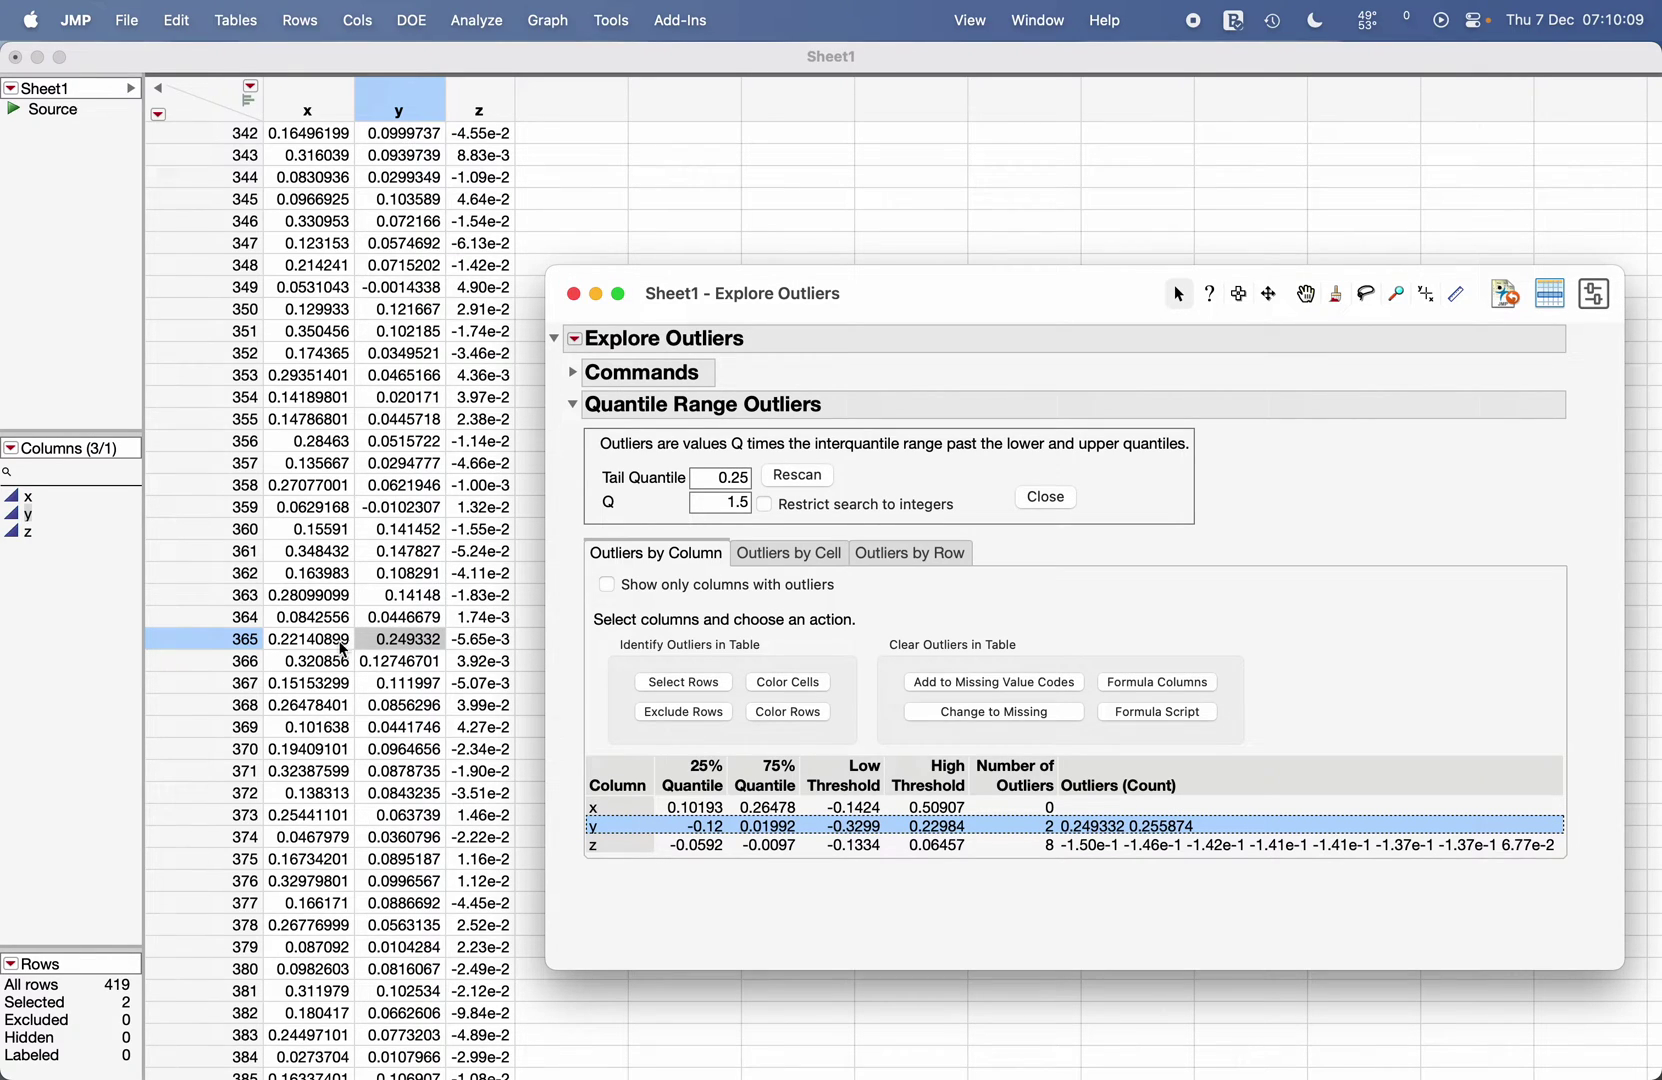
Exclude the selected y outlier rows, including row 365, and accept the data-changed alert
{"action": "right_click", "coordinate": [209, 638]}
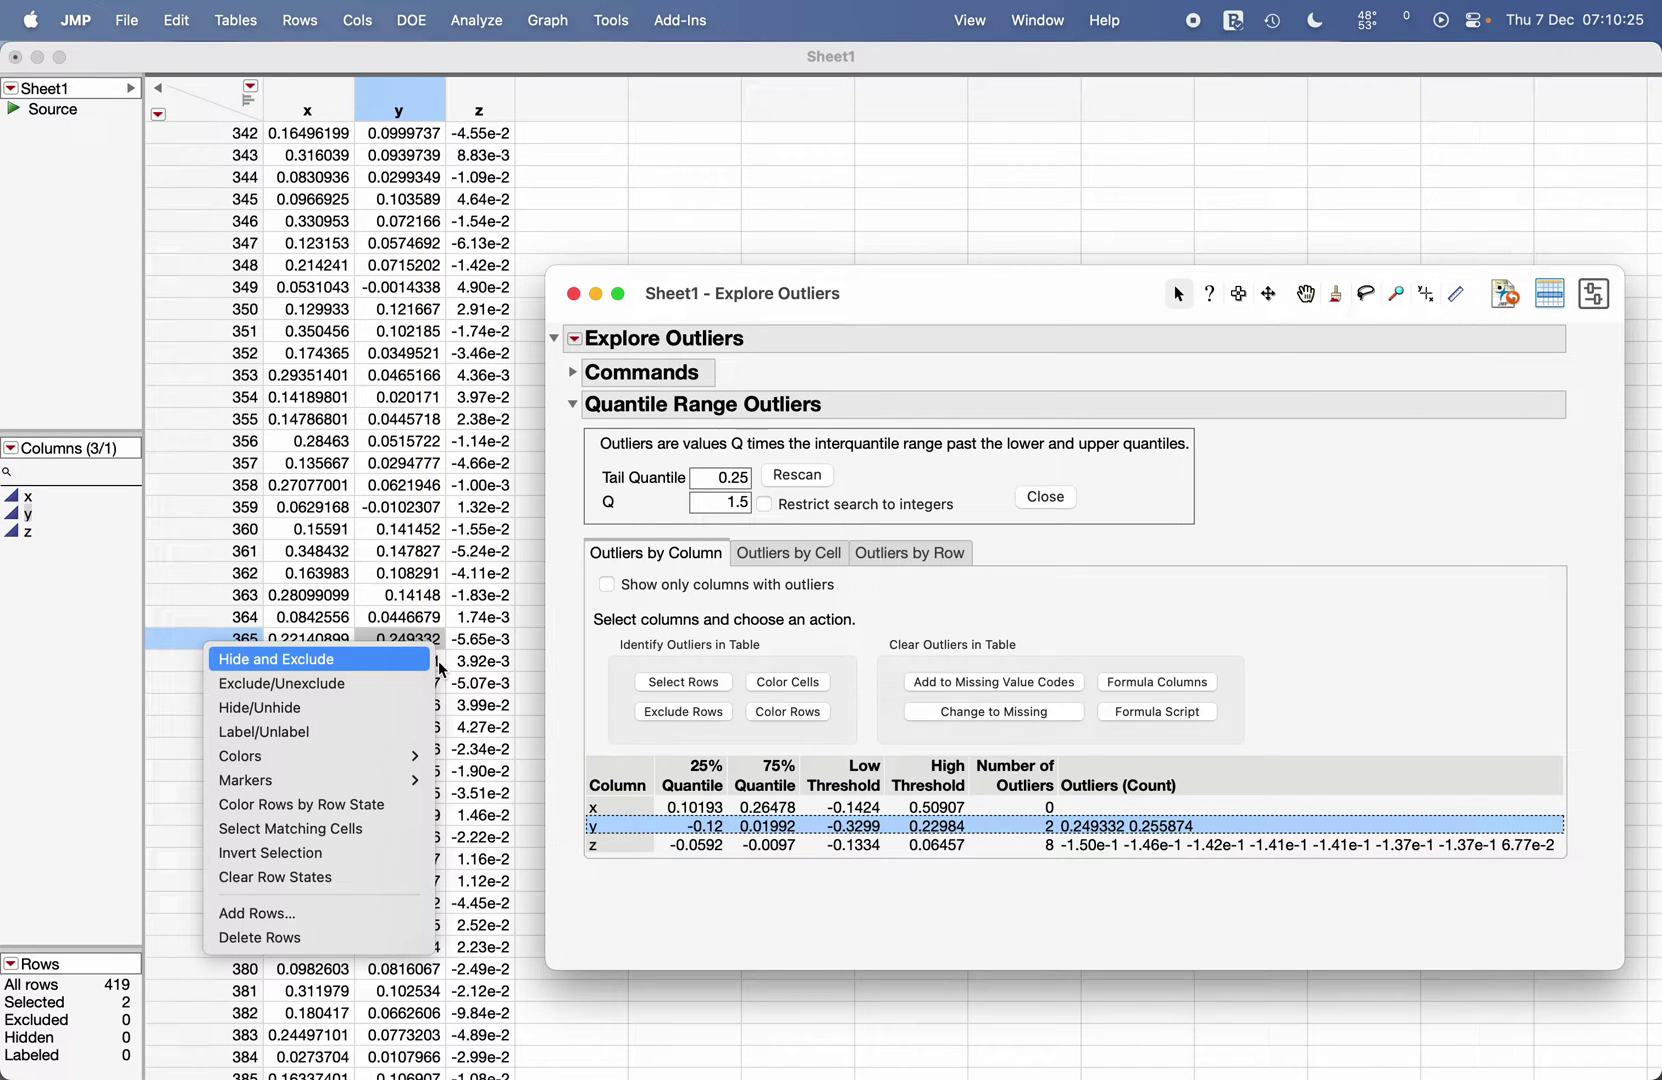
{"action": "left_click", "coordinate": [750, 640]}
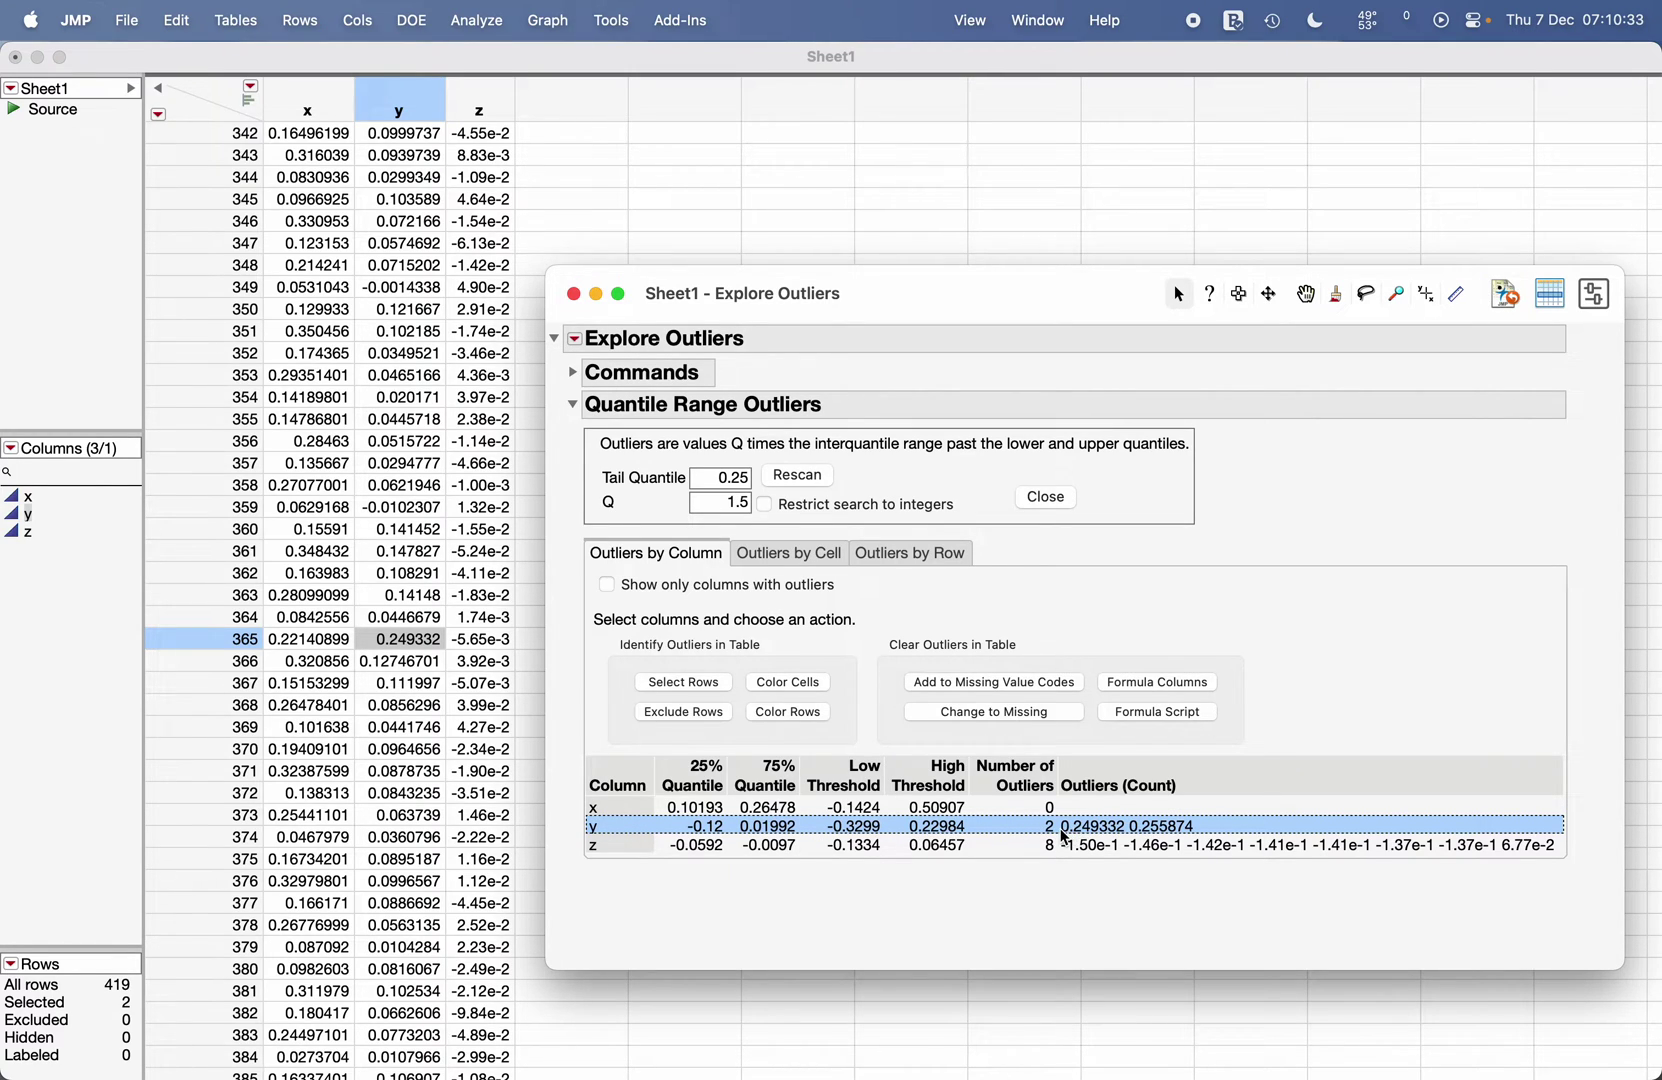
{"action": "left_click", "coordinate": [671, 714]}
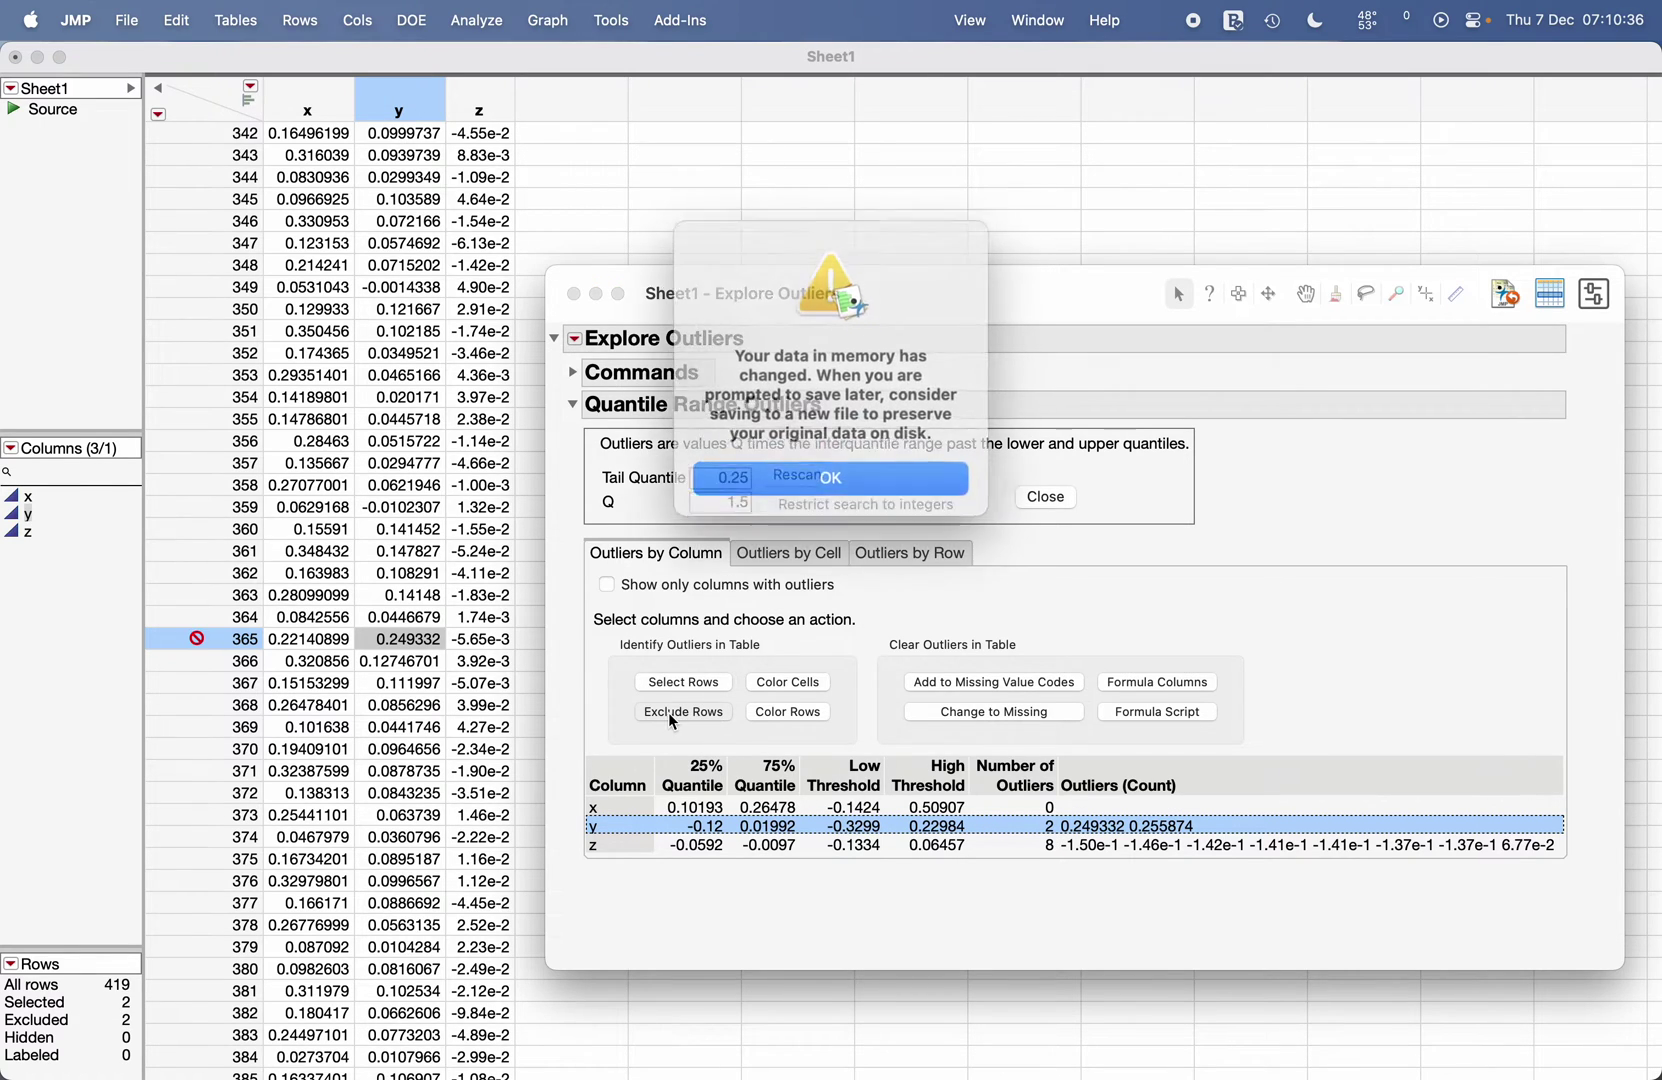
{"action": "left_click", "coordinate": [808, 486]}
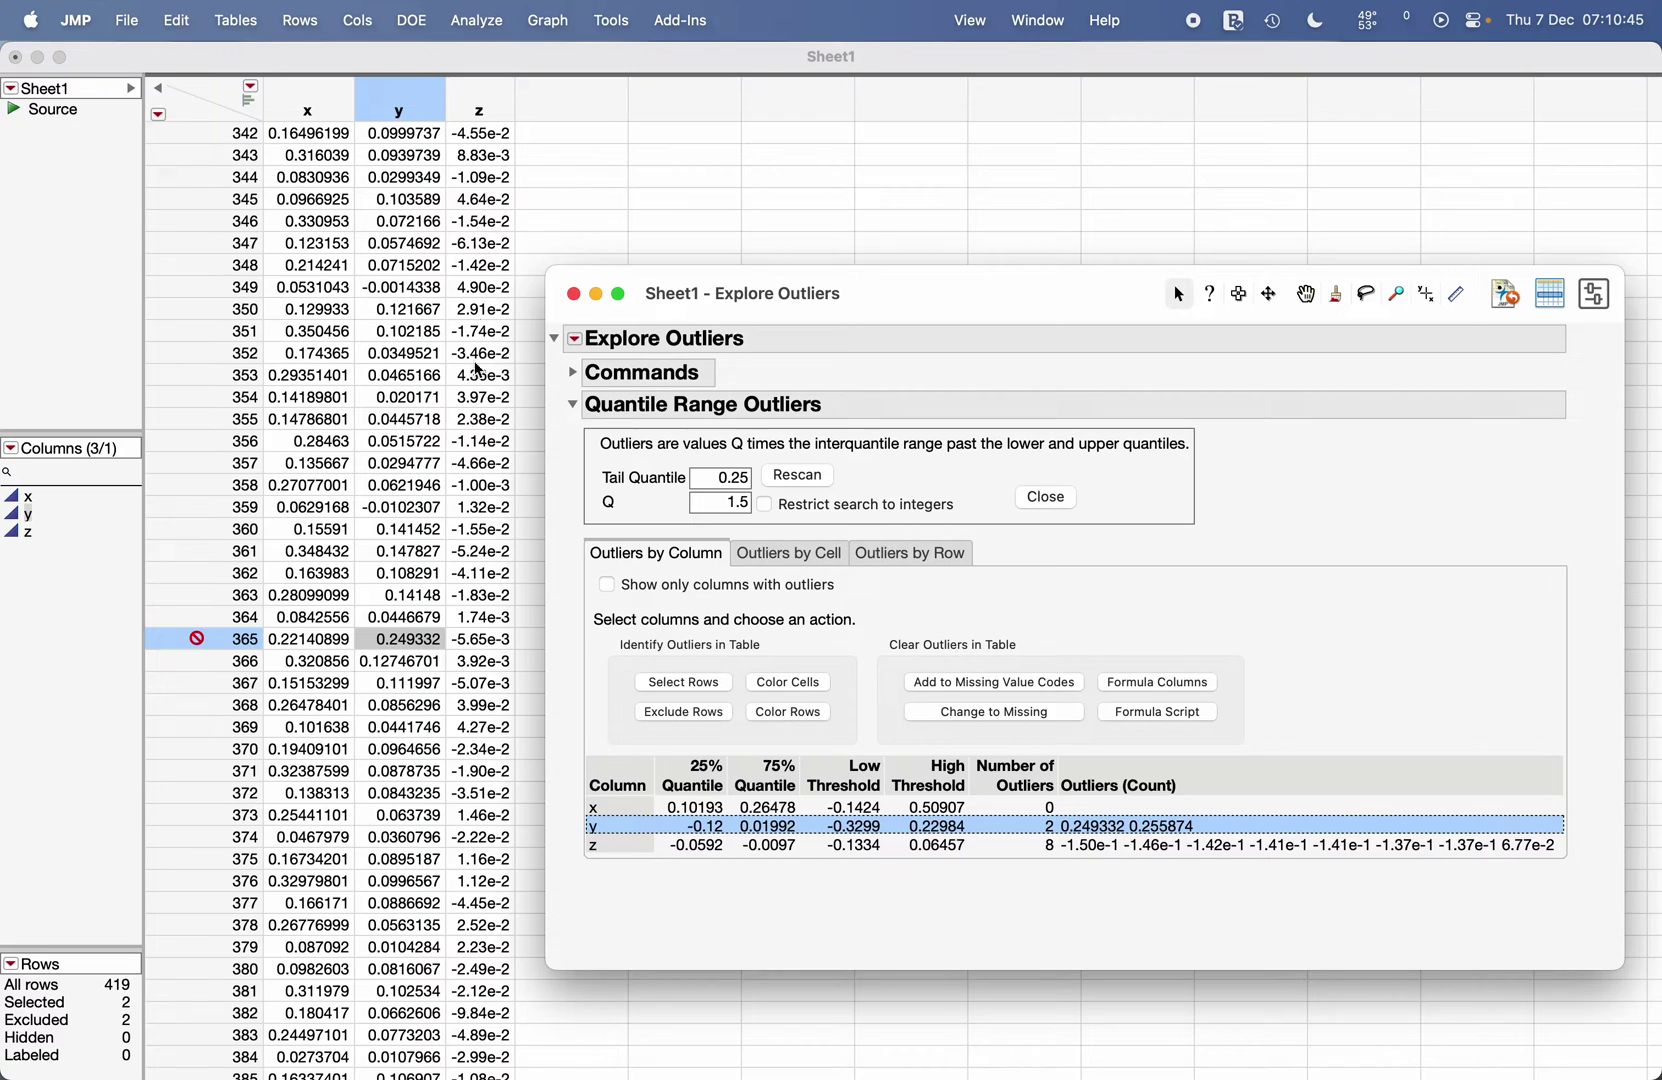
Select and exclude z's eight outlier rows, then review the y and z results
{"action": "left_click", "coordinate": [609, 848]}
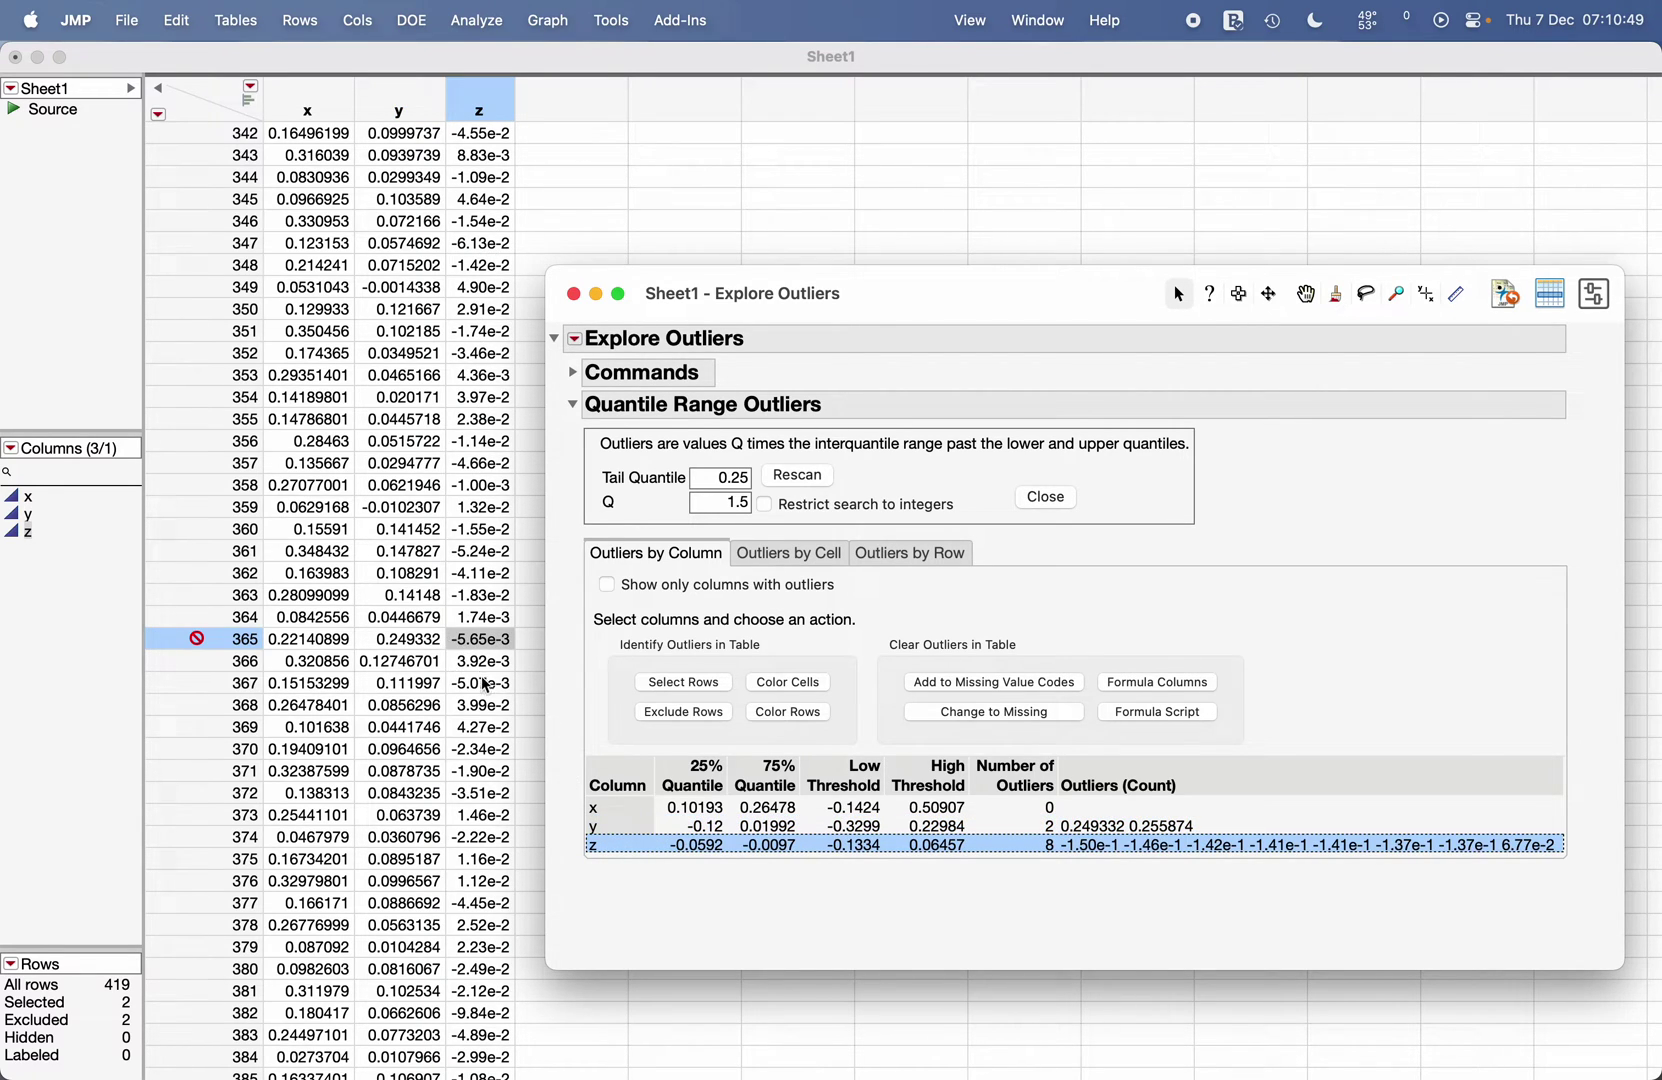
{"action": "scroll", "coordinate": [486, 690], "scroll_direction": "up", "scroll_amount": 5}
{"action": "left_click", "coordinate": [683, 682]}
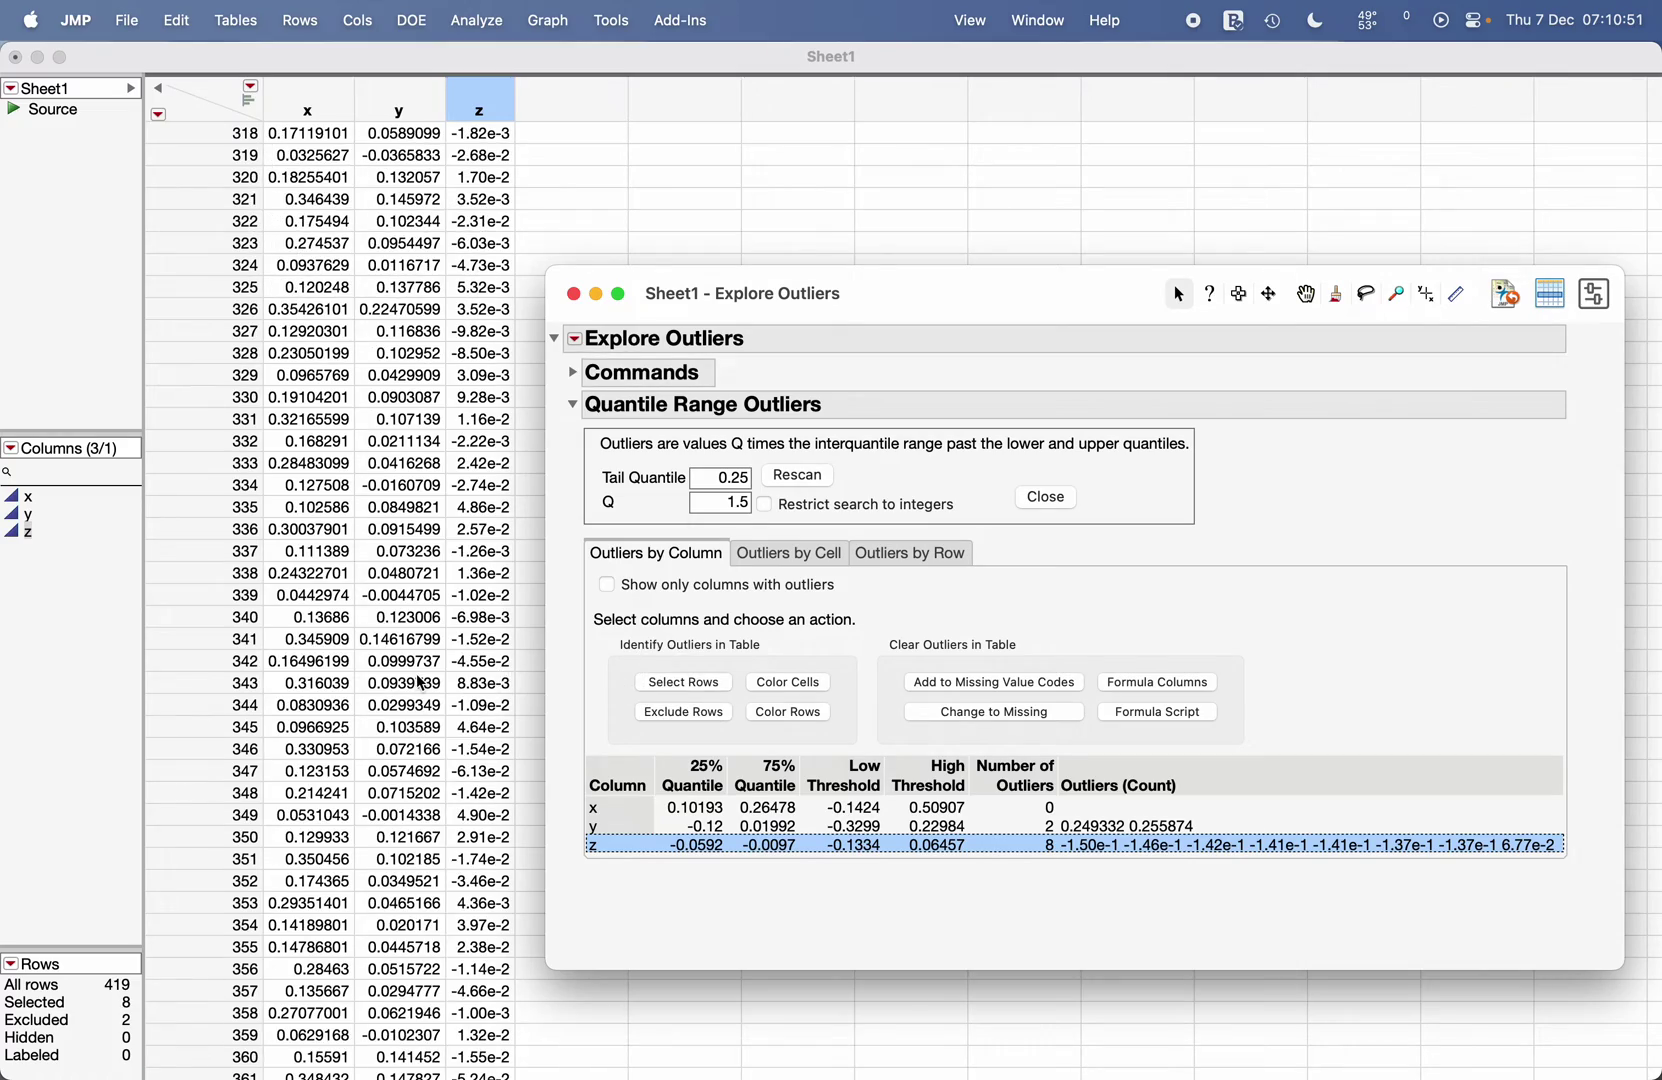
{"action": "scroll", "coordinate": [420, 683], "scroll_direction": "up", "scroll_amount": 15}
{"action": "scroll", "coordinate": [420, 683], "scroll_direction": "down", "scroll_amount": 7}
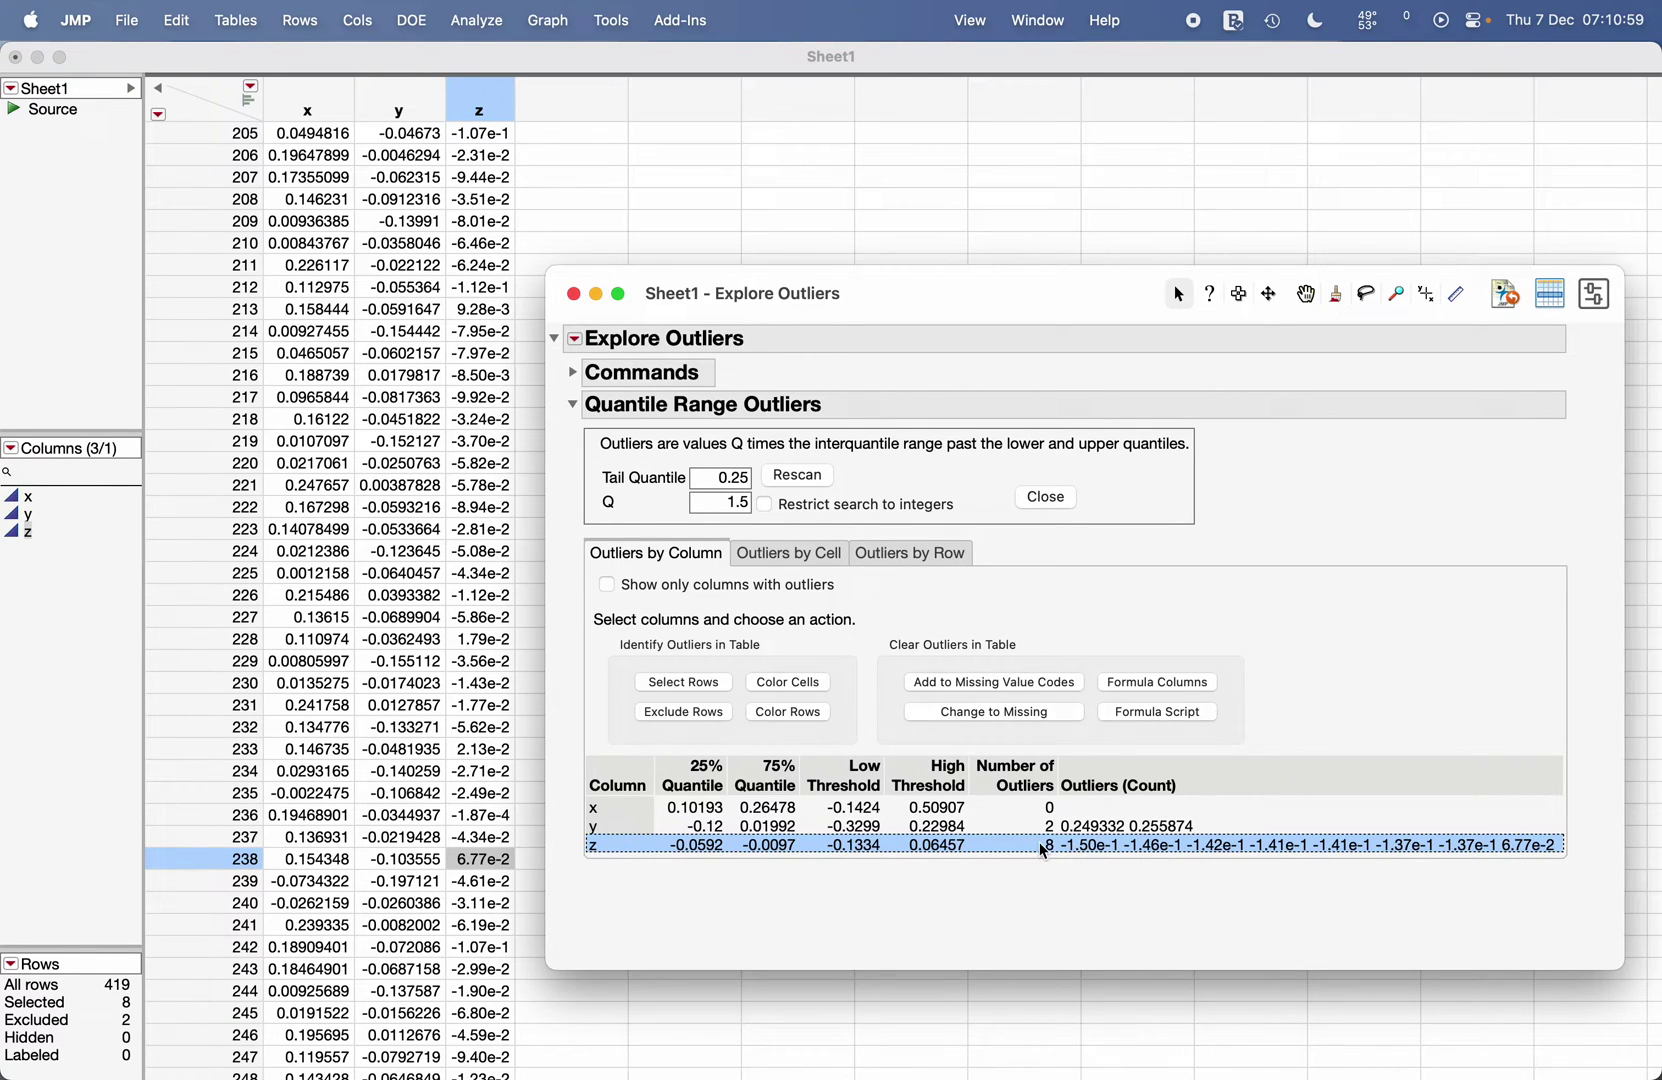
{"action": "left_click", "coordinate": [679, 716]}
{"action": "left_click", "coordinate": [611, 828]}
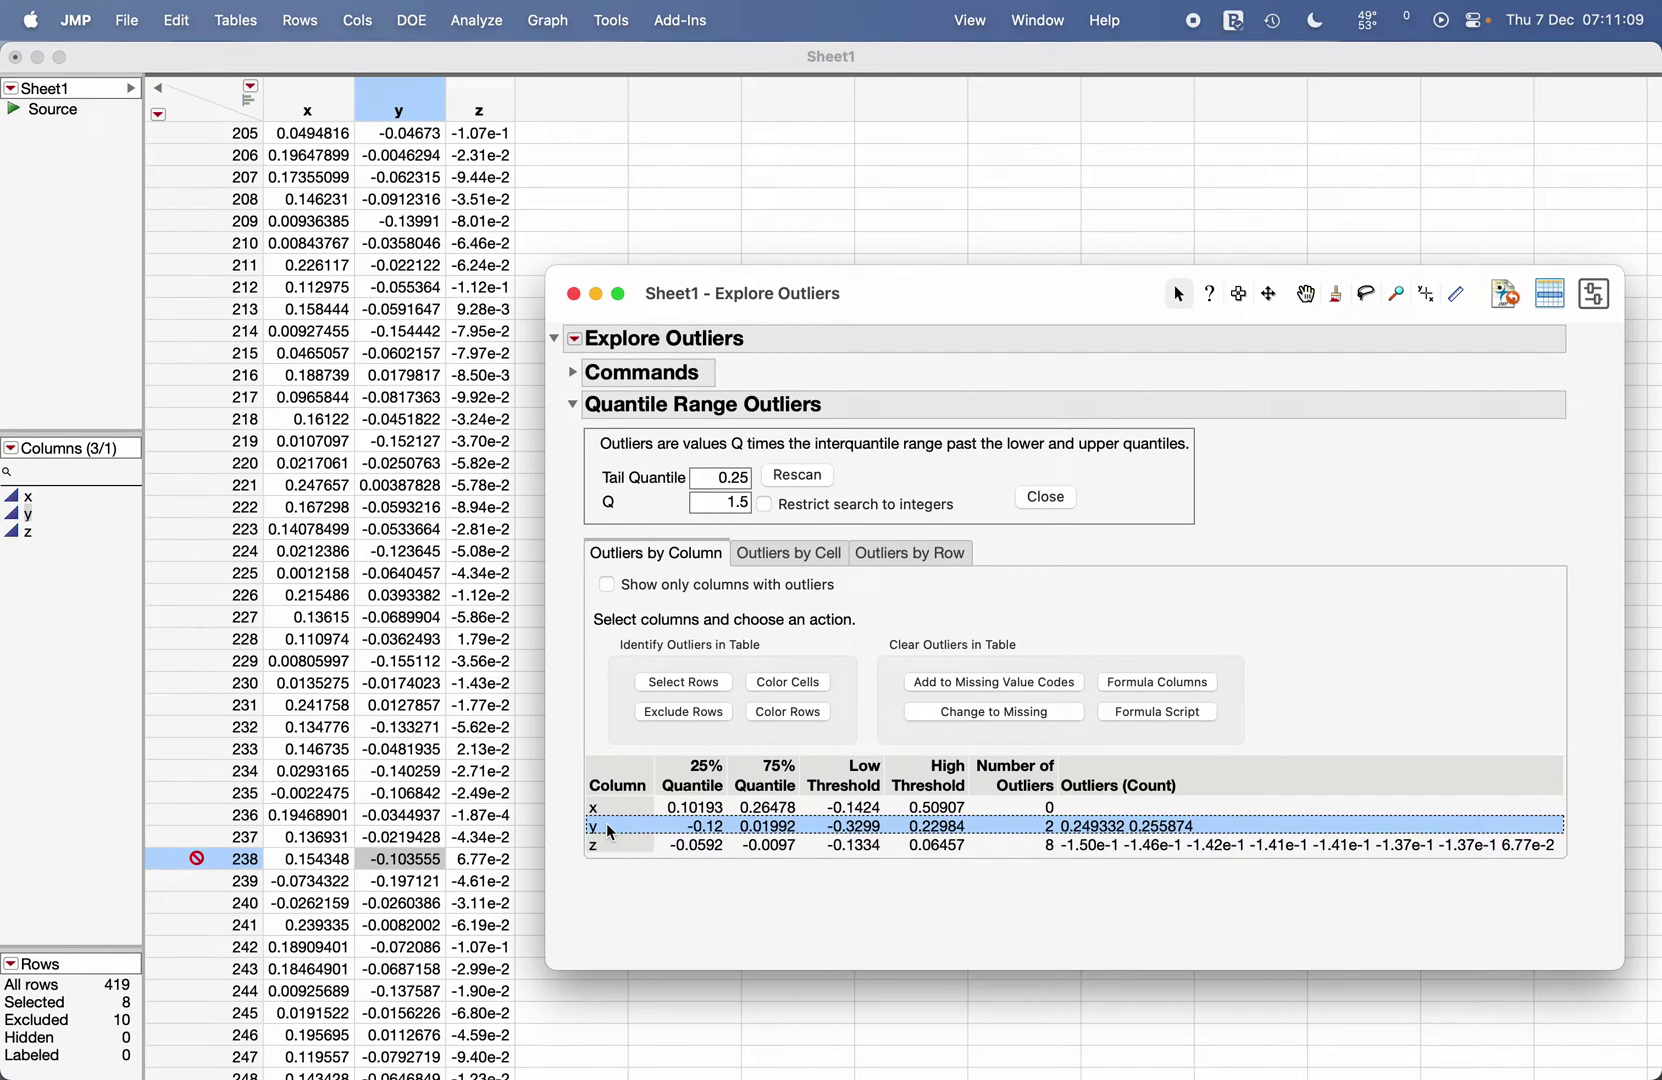
{"action": "left_click", "coordinate": [615, 850]}
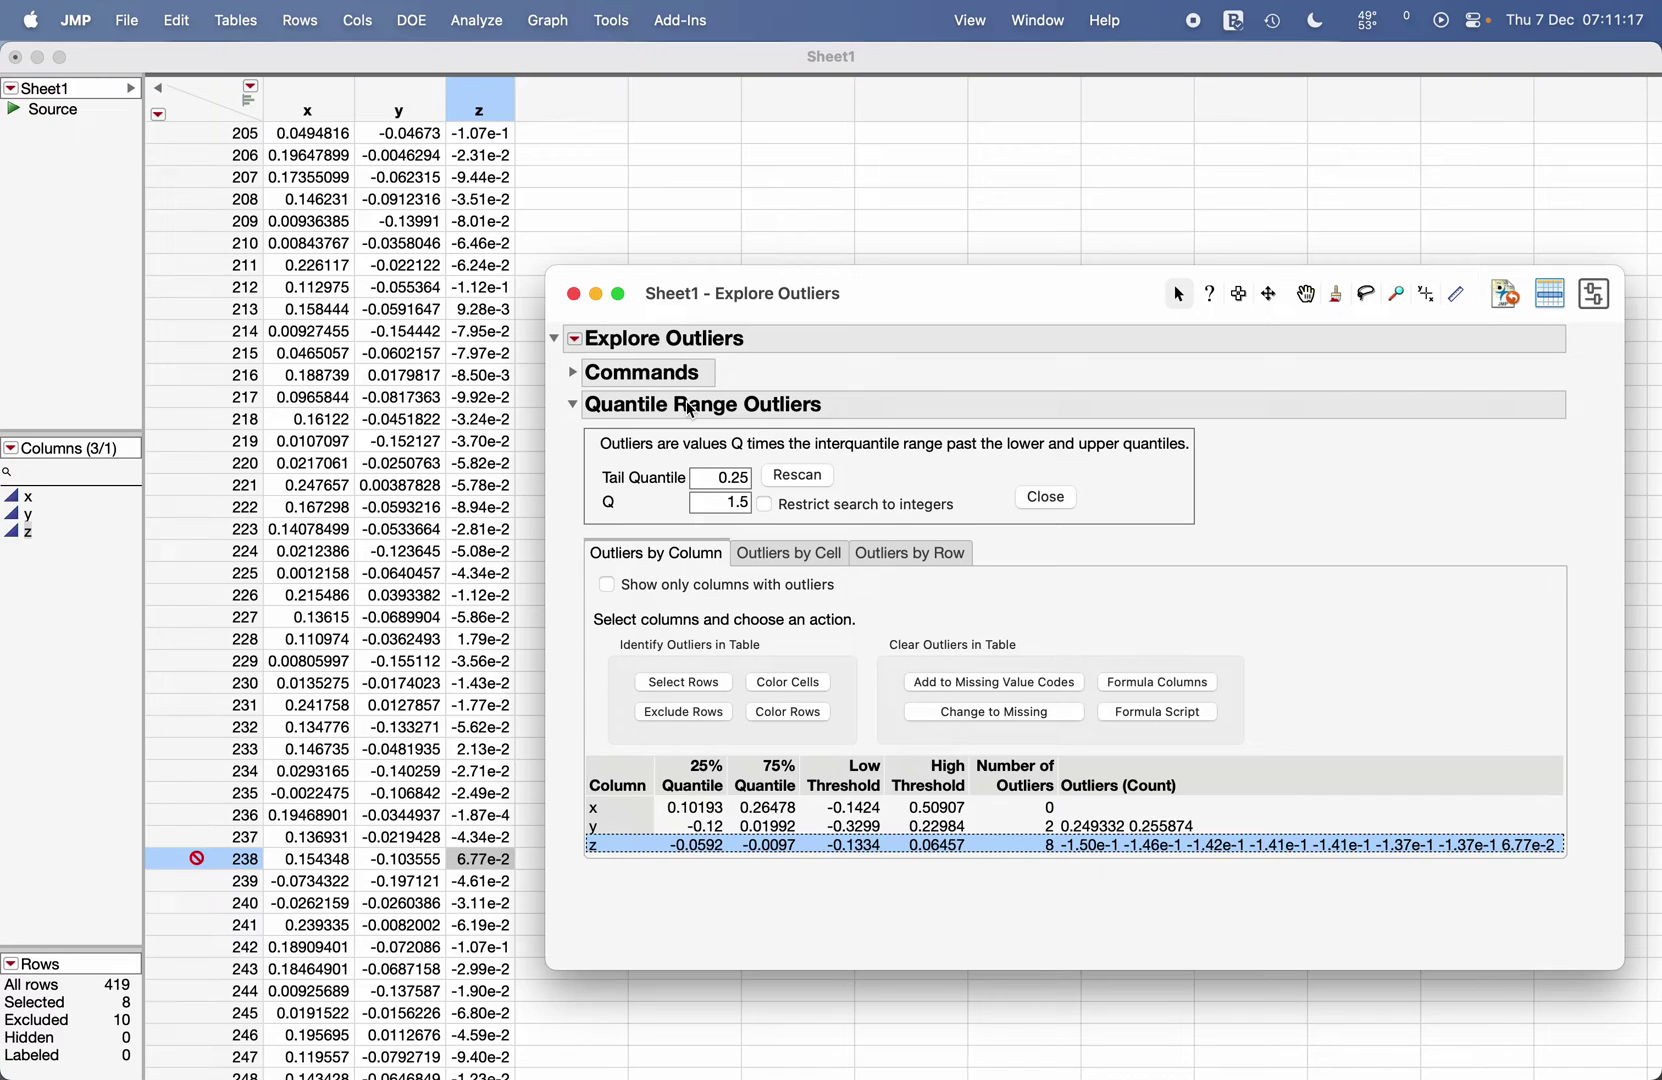
Close the Explore Outliers report and clear all row states in Sheet1
{"action": "left_click", "coordinate": [574, 295]}
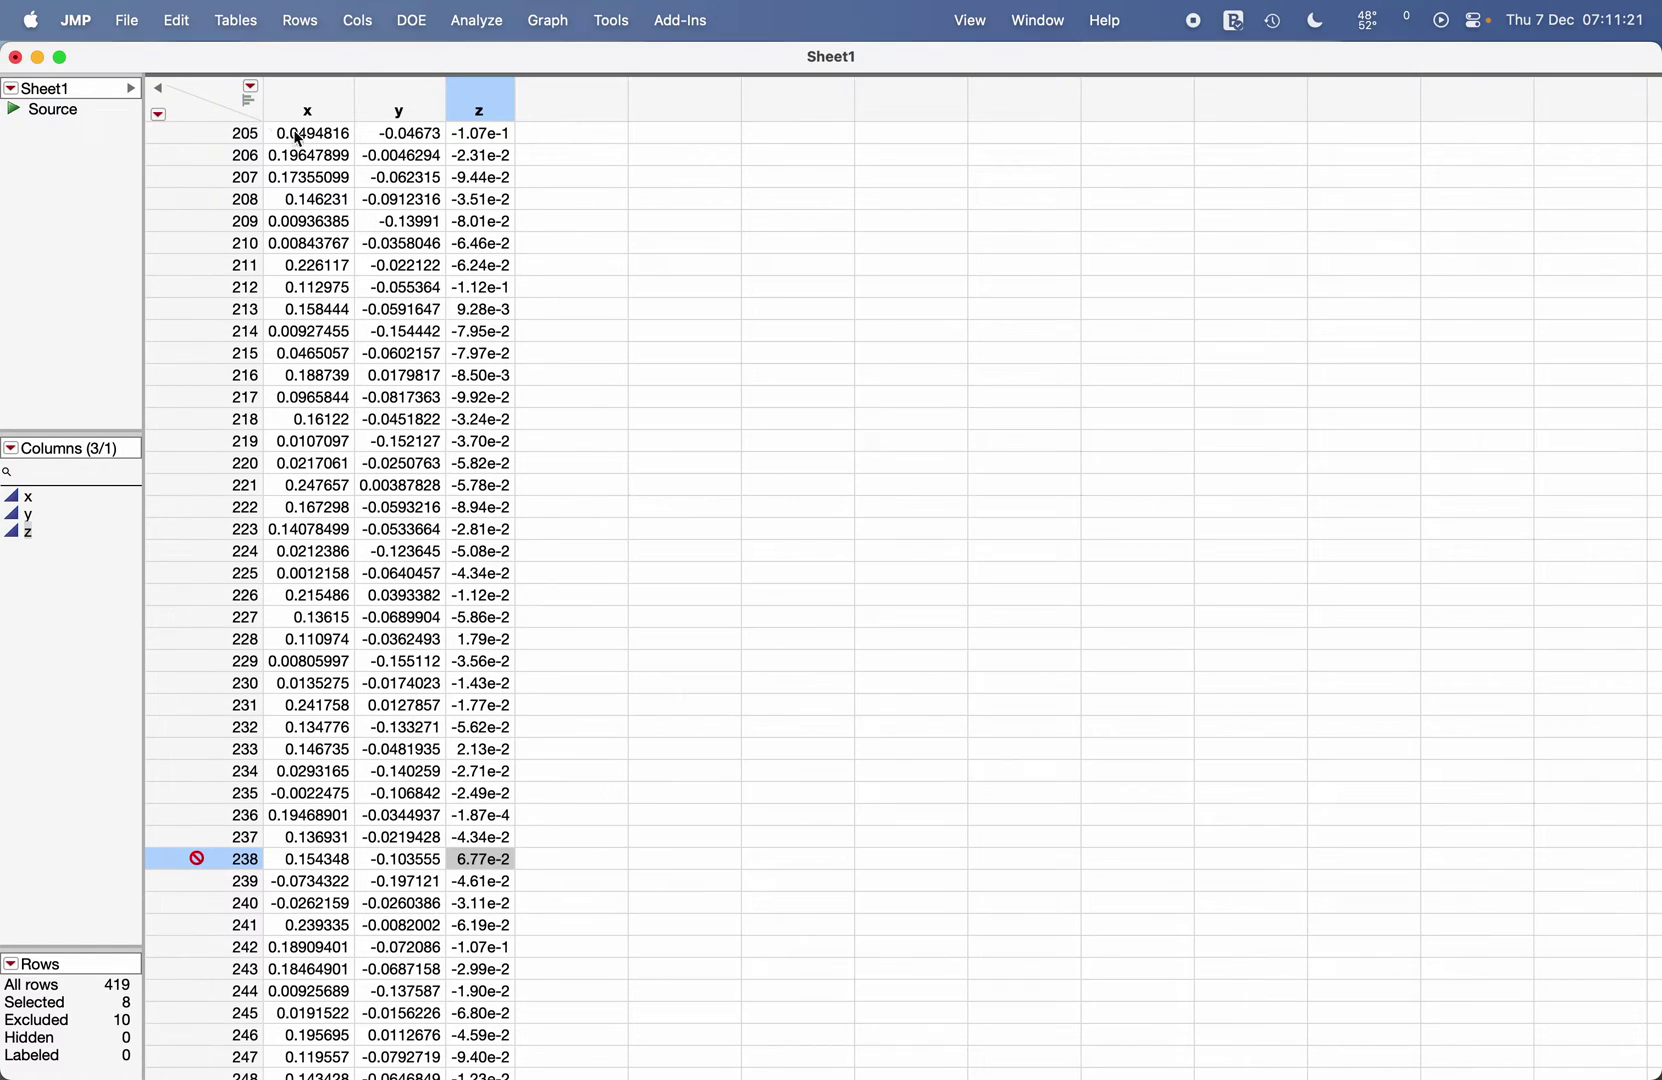
{"action": "left_click", "coordinate": [159, 114]}
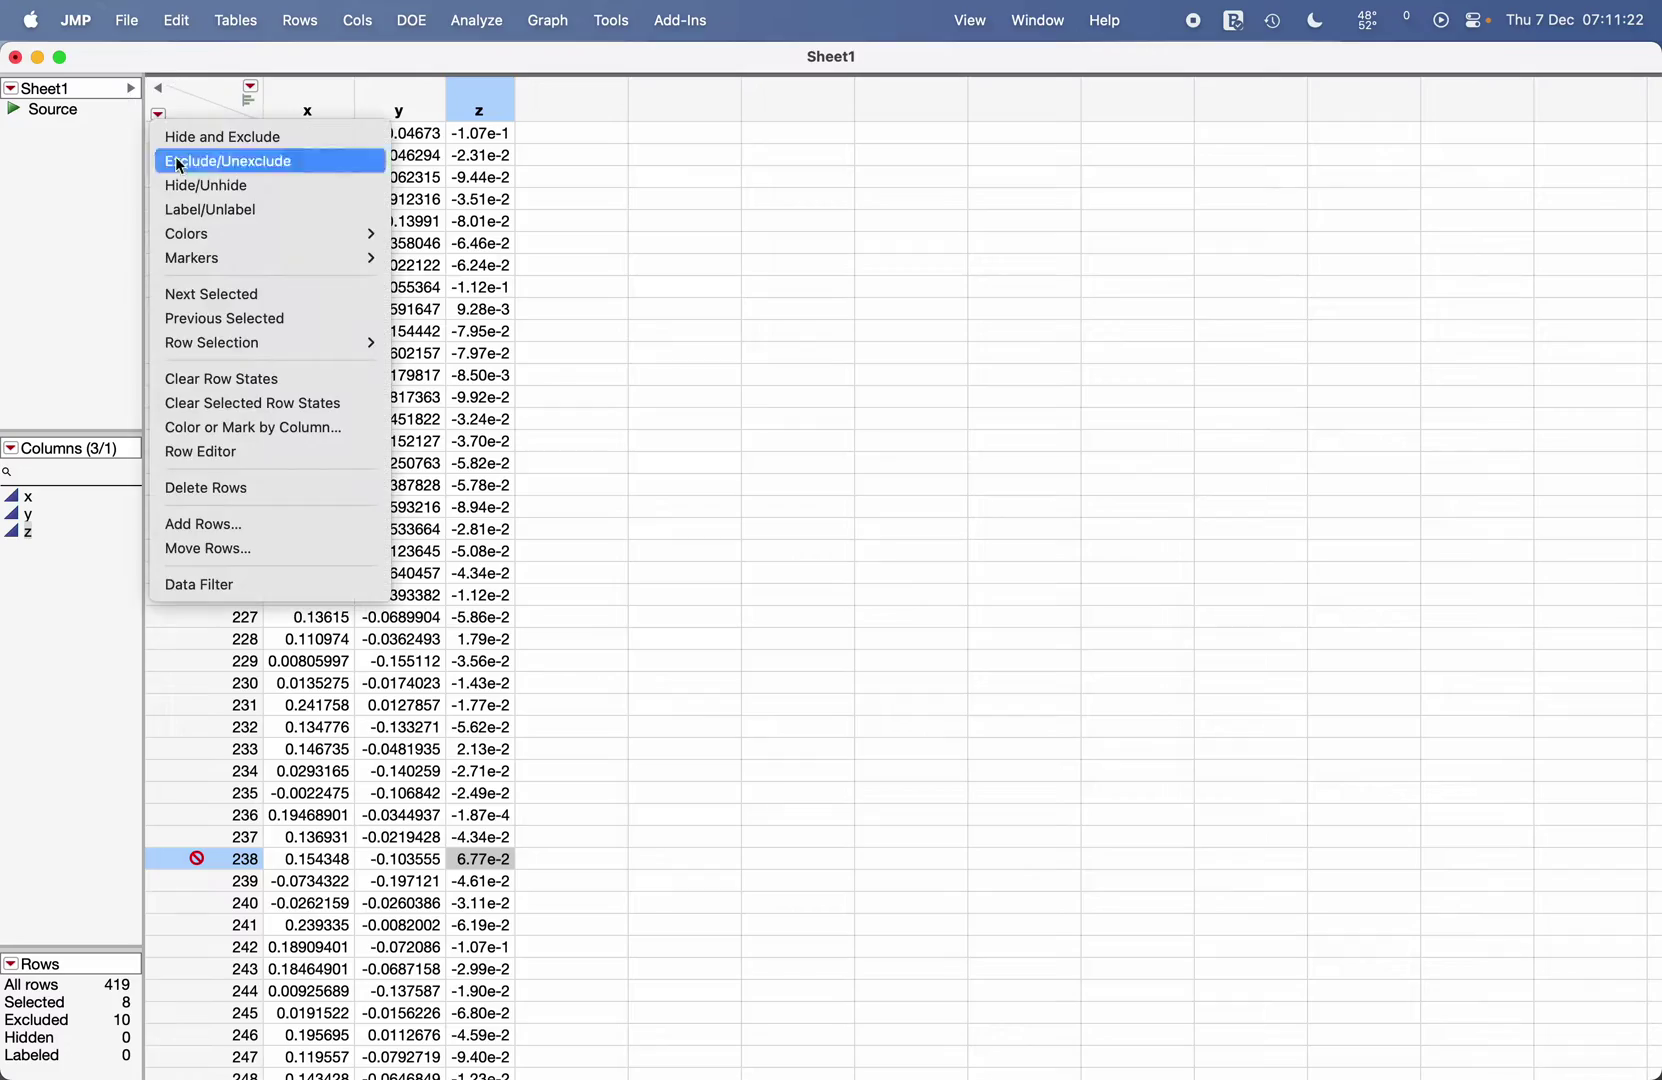
{"action": "left_click", "coordinate": [276, 378]}
{"action": "scroll", "coordinate": [362, 294], "scroll_direction": "up", "scroll_amount": 10}
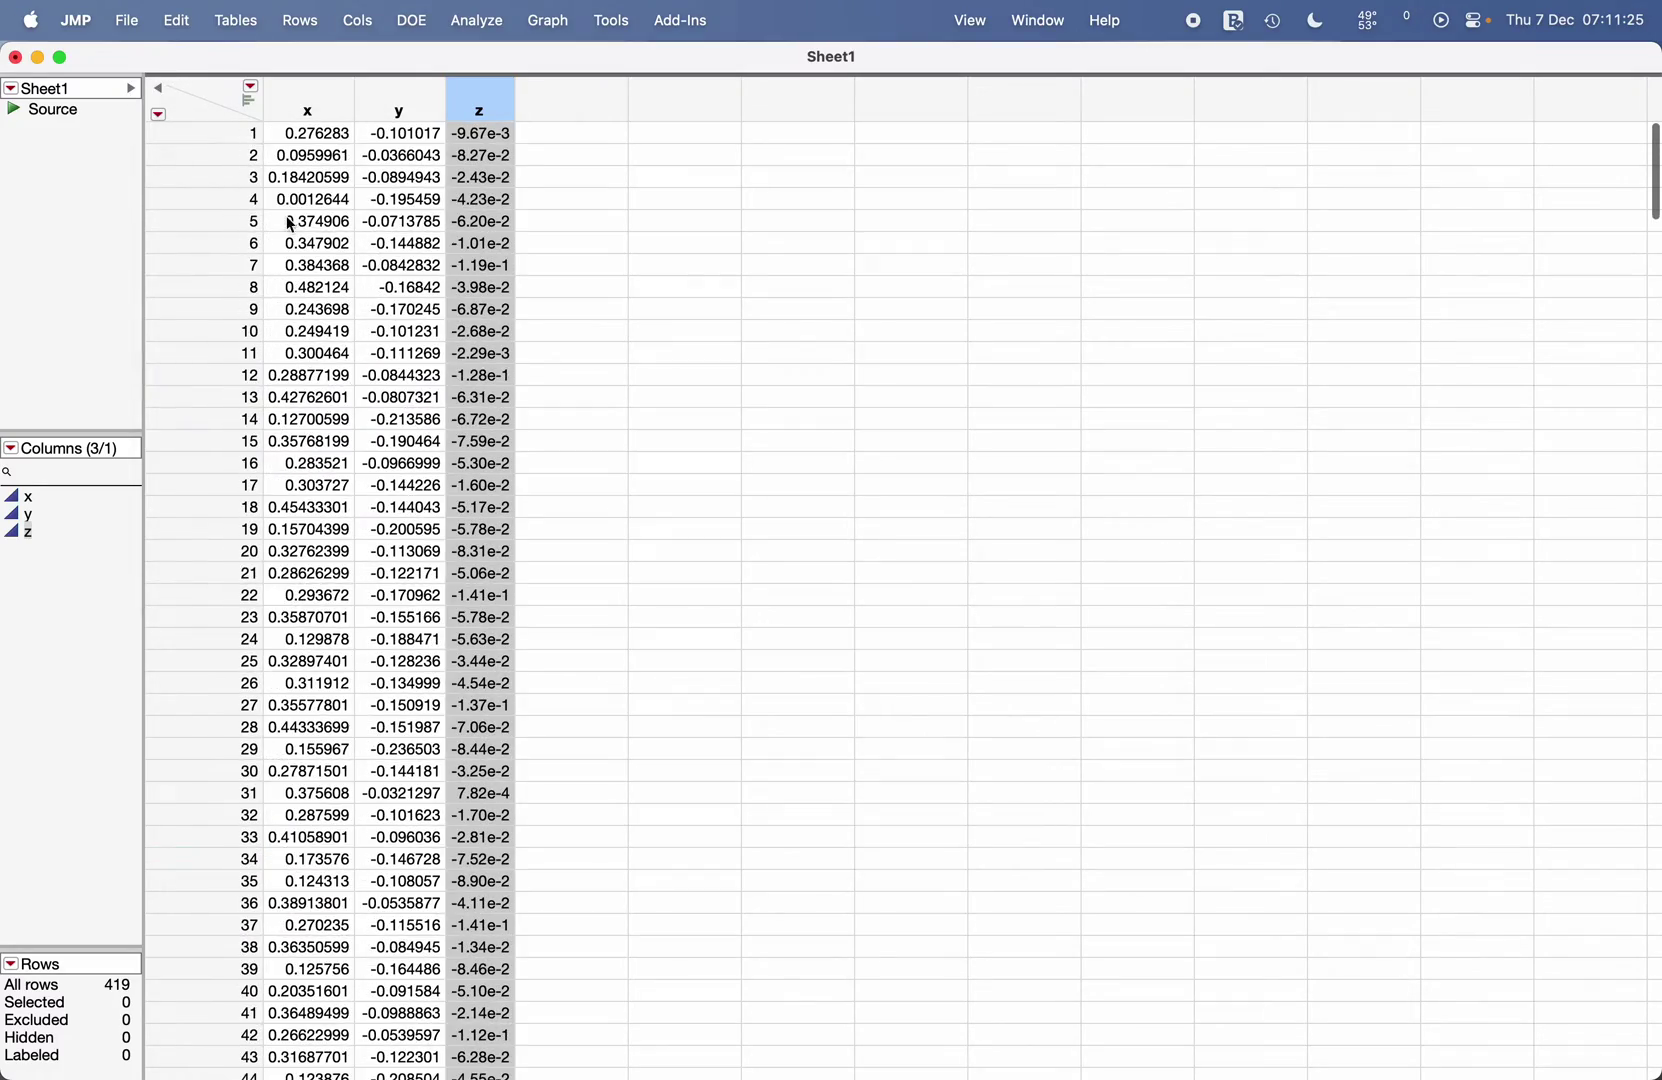
{"action": "scroll", "coordinate": [291, 226], "scroll_direction": "down", "scroll_amount": 20}
{"action": "scroll", "coordinate": [501, 685], "scroll_direction": "up", "scroll_amount": 20}
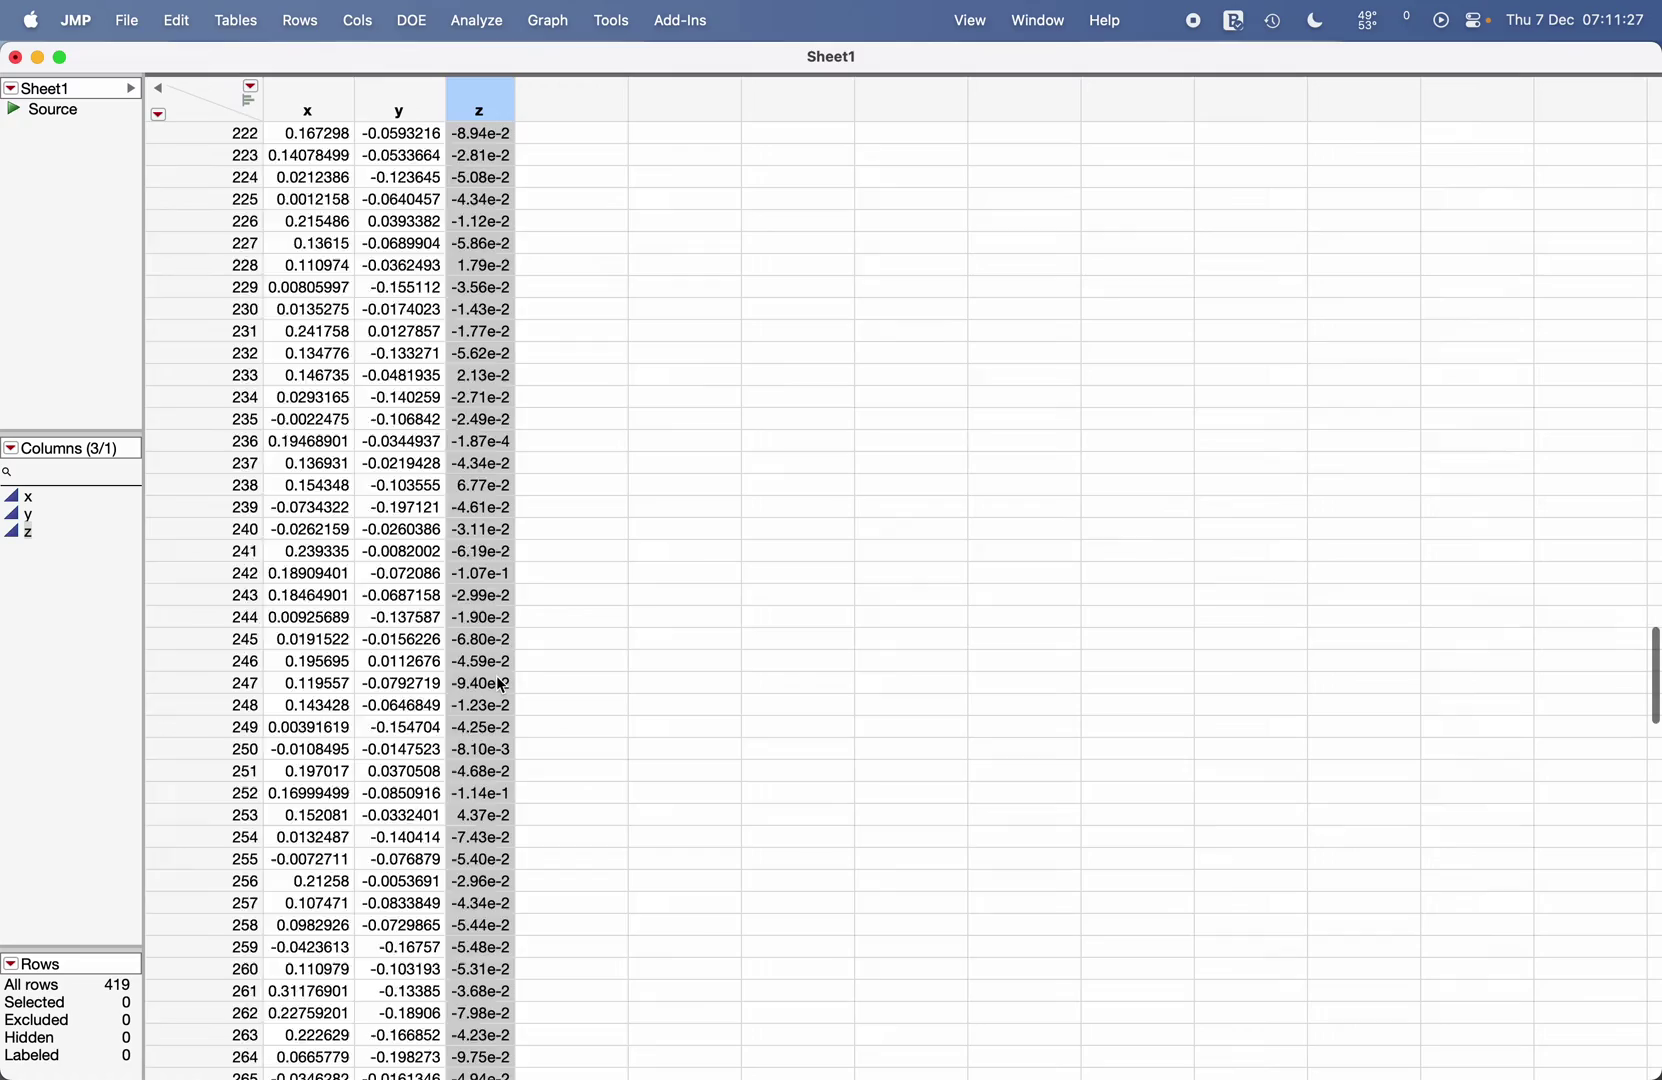
{"action": "scroll", "coordinate": [396, 298], "scroll_direction": "up", "scroll_amount": 7}
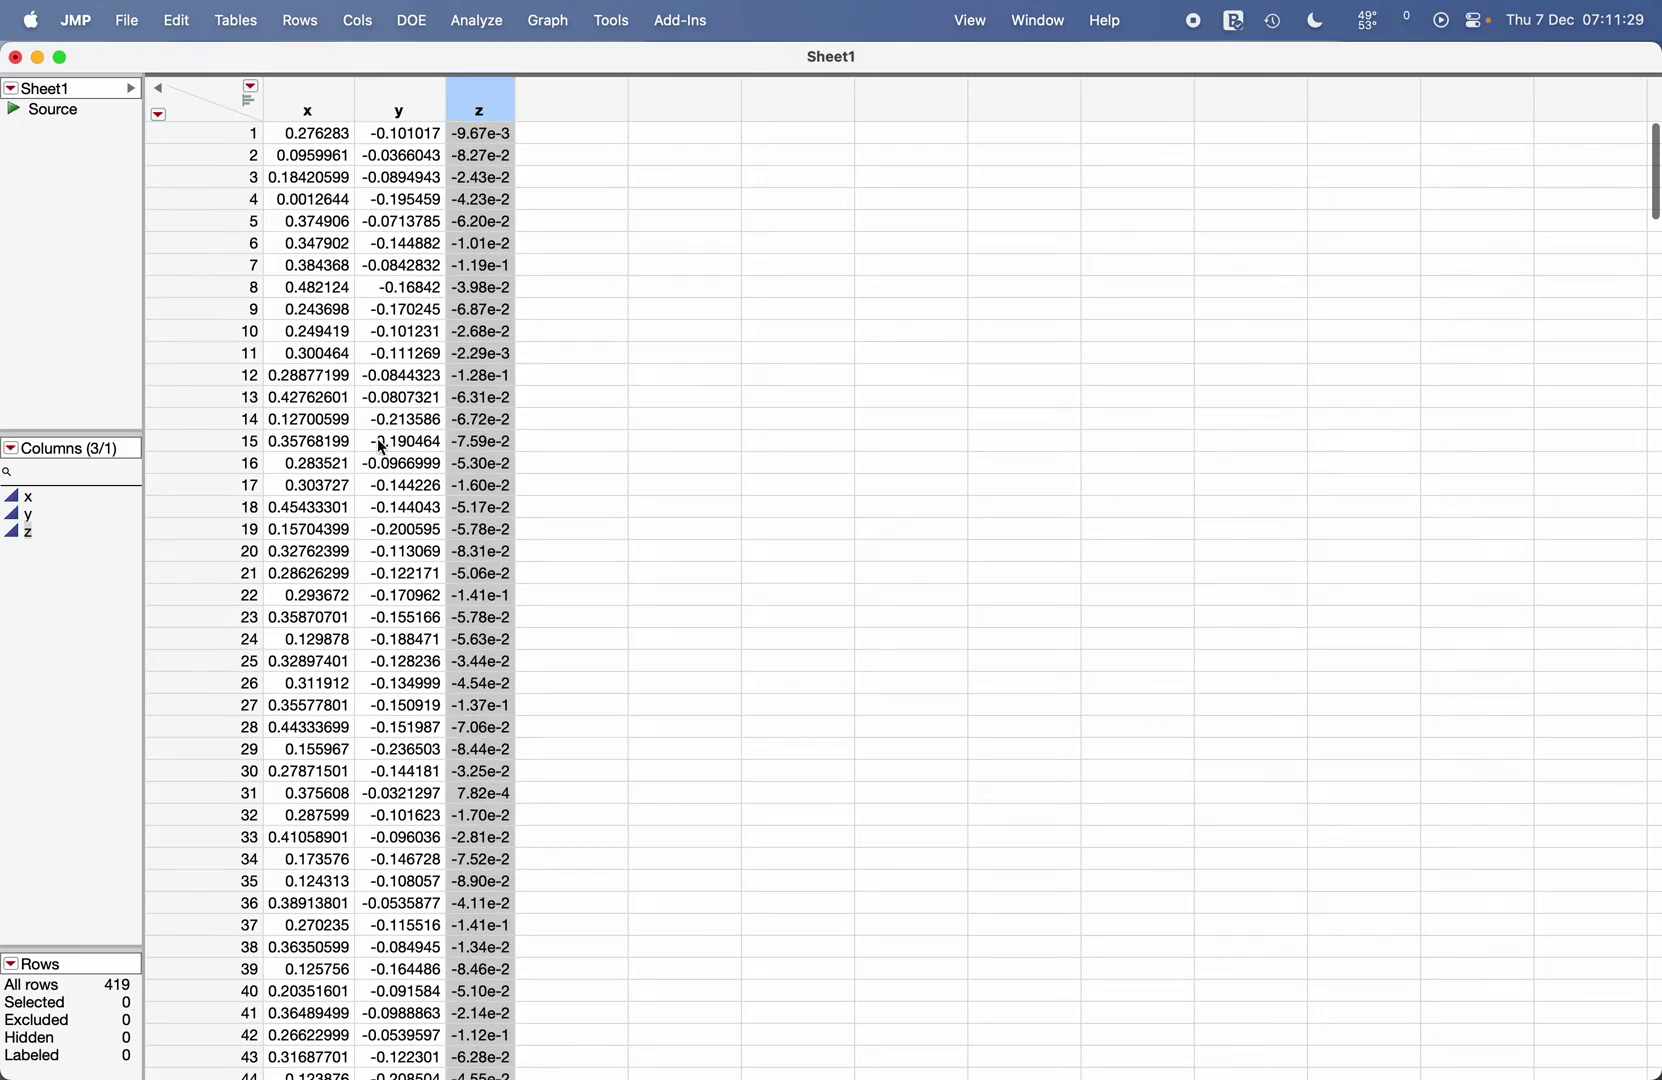
{"action": "left_click", "coordinate": [330, 331]}
Start a new Explore Outliers setup with x, y and z assigned as Y columns
{"action": "left_click", "coordinate": [481, 24]}
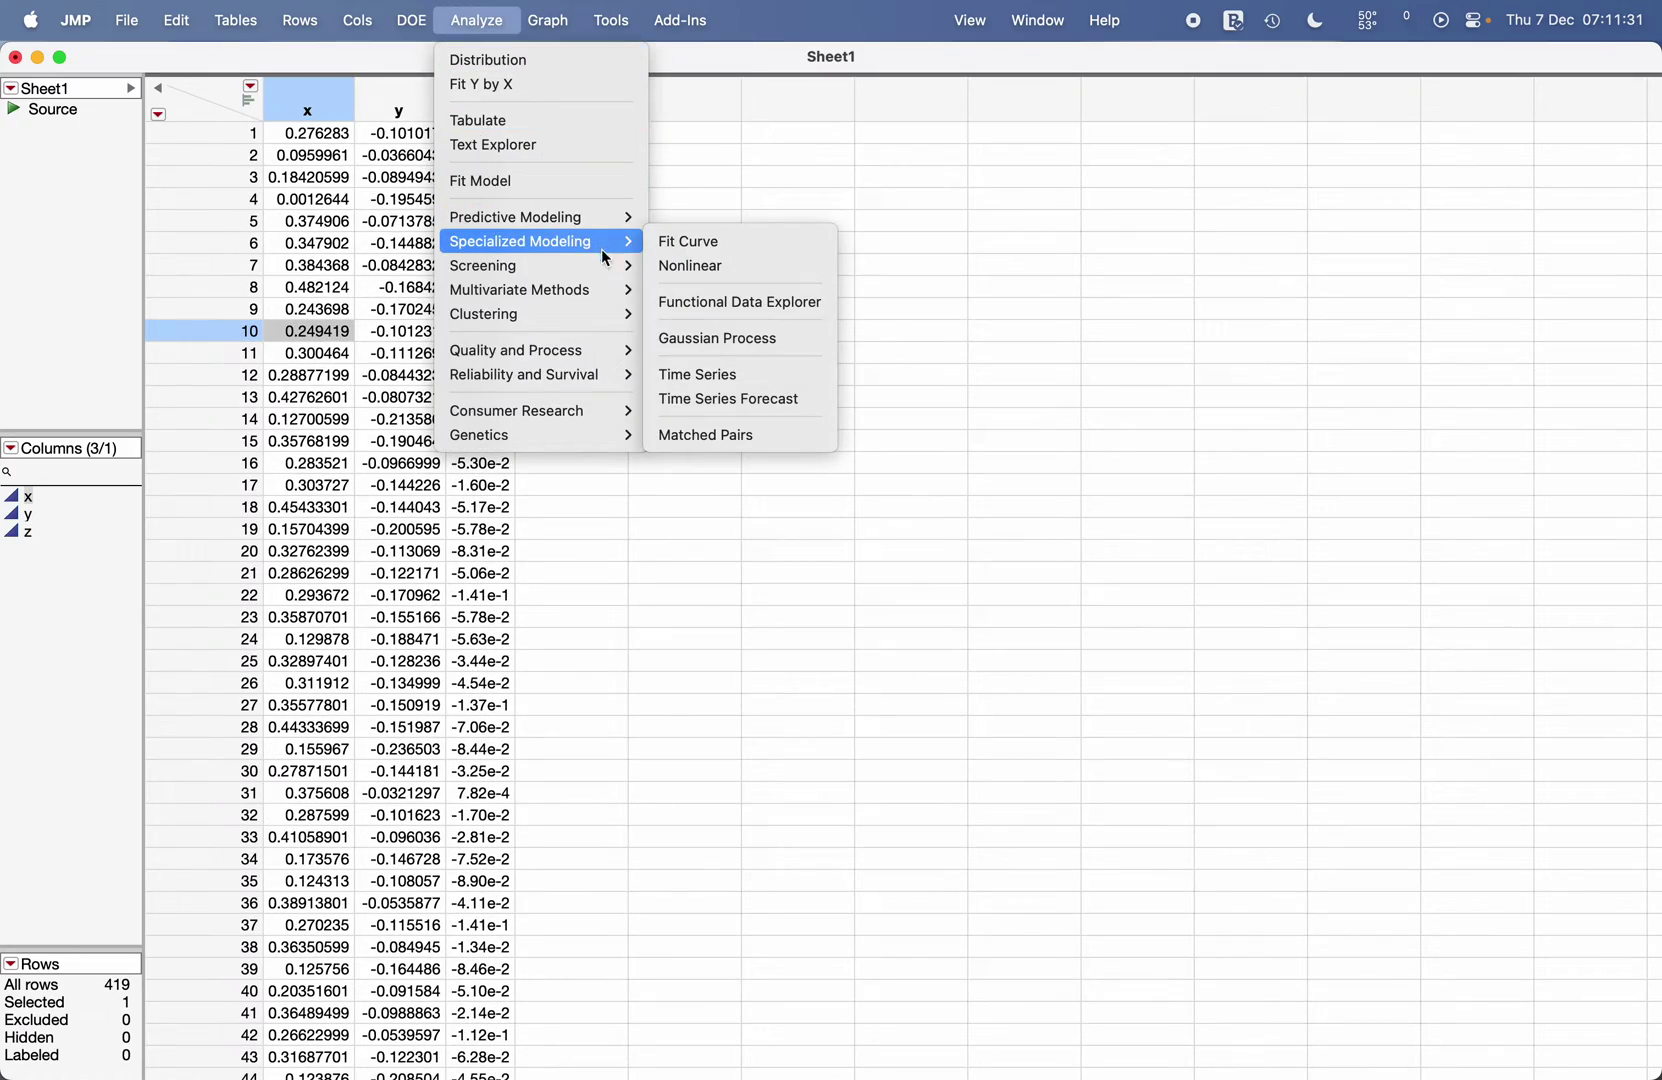
{"action": "mouse_move", "coordinate": [633, 271]}
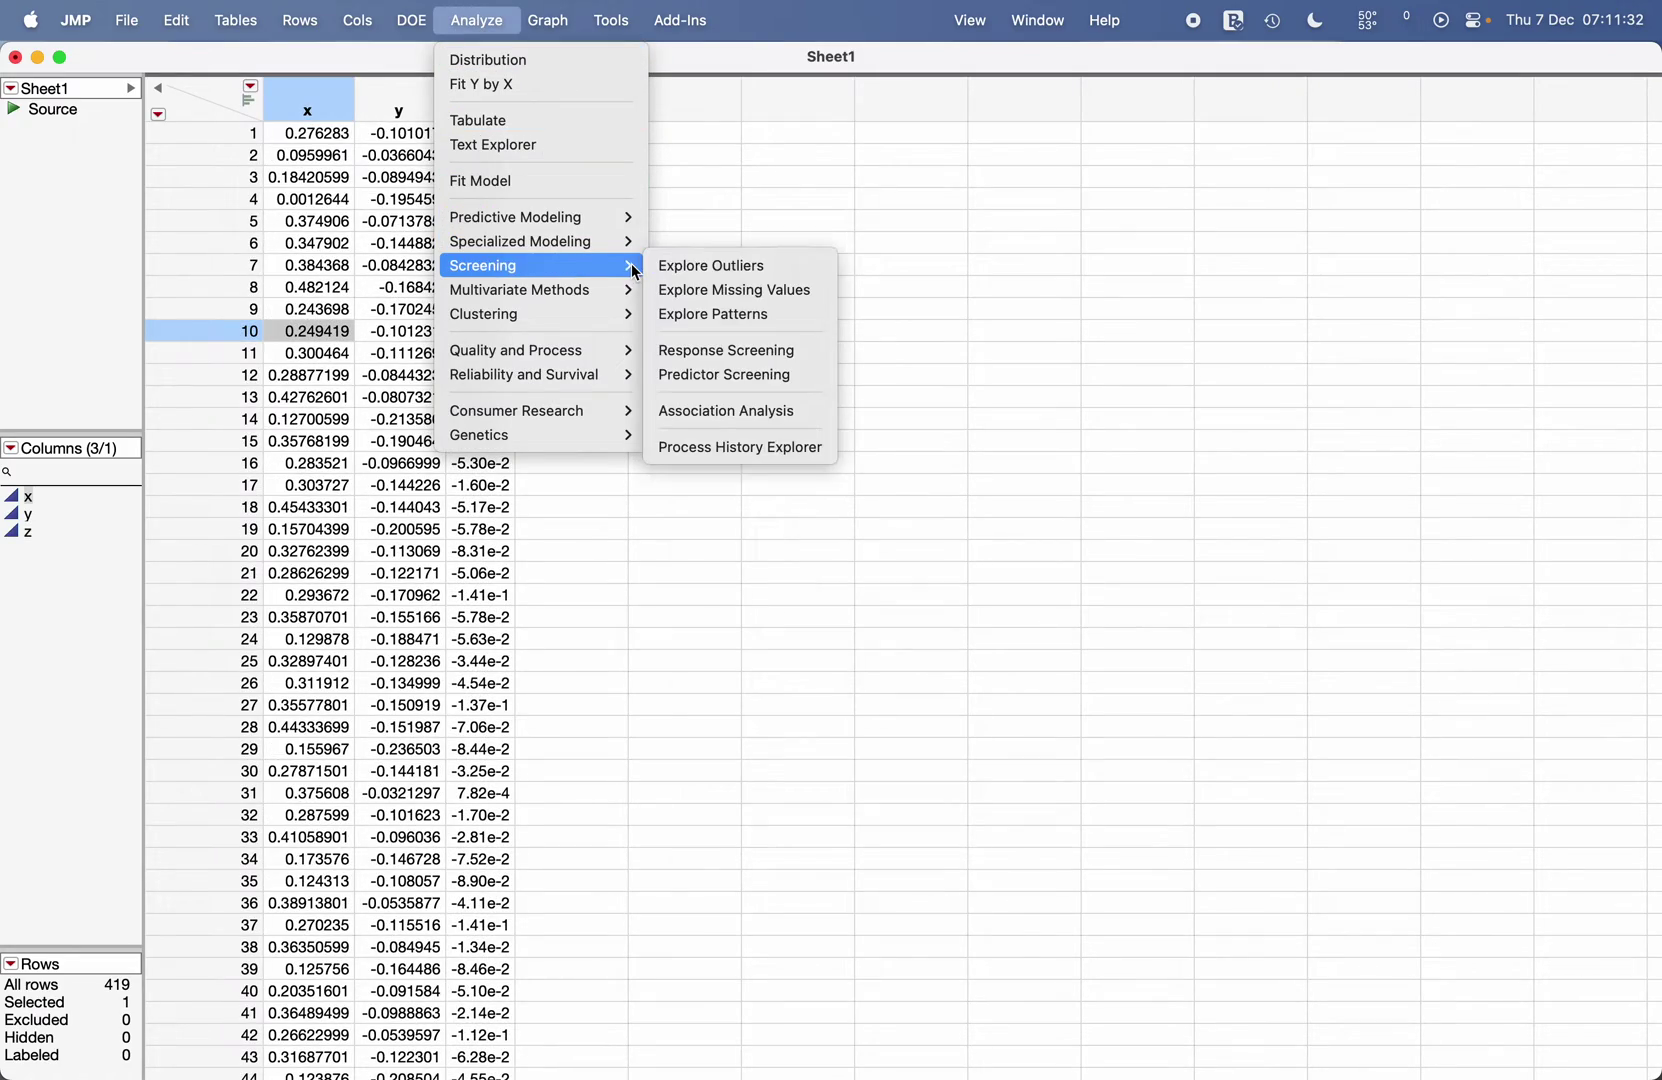
{"action": "left_click", "coordinate": [723, 271]}
{"action": "left_click_drag", "start_coordinate": [597, 384], "coordinate": [710, 340]}
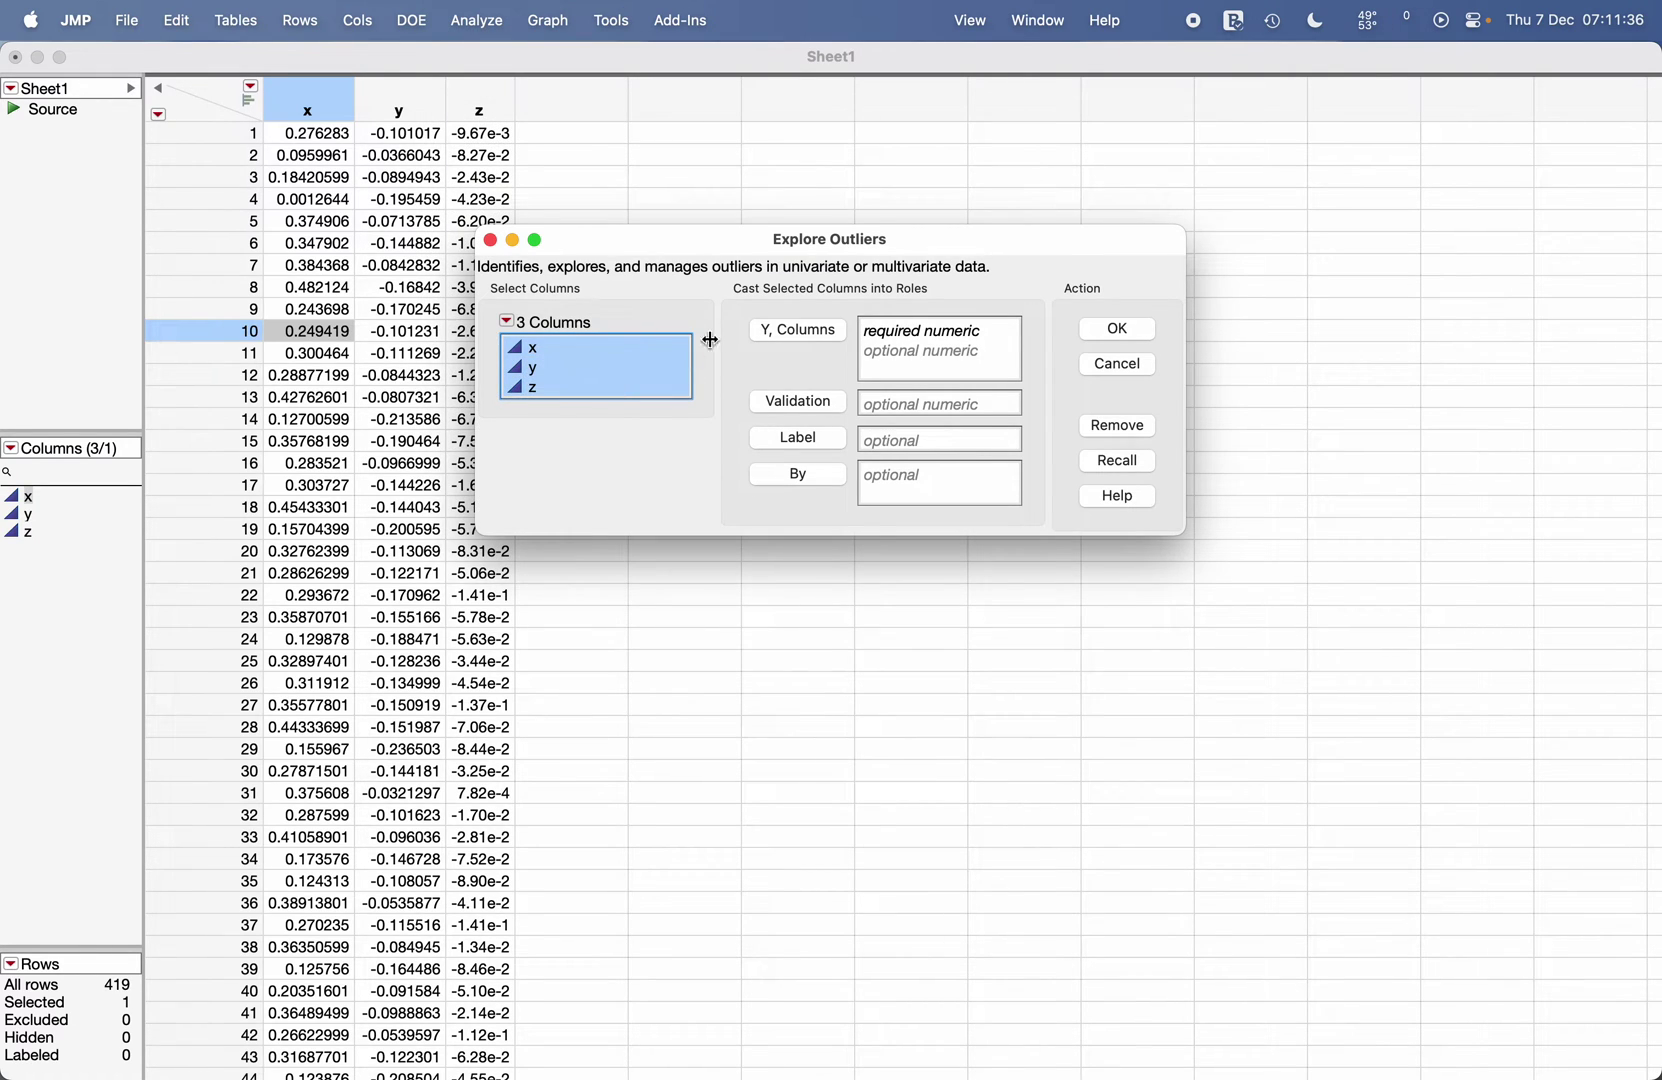
{"action": "left_click", "coordinate": [751, 331]}
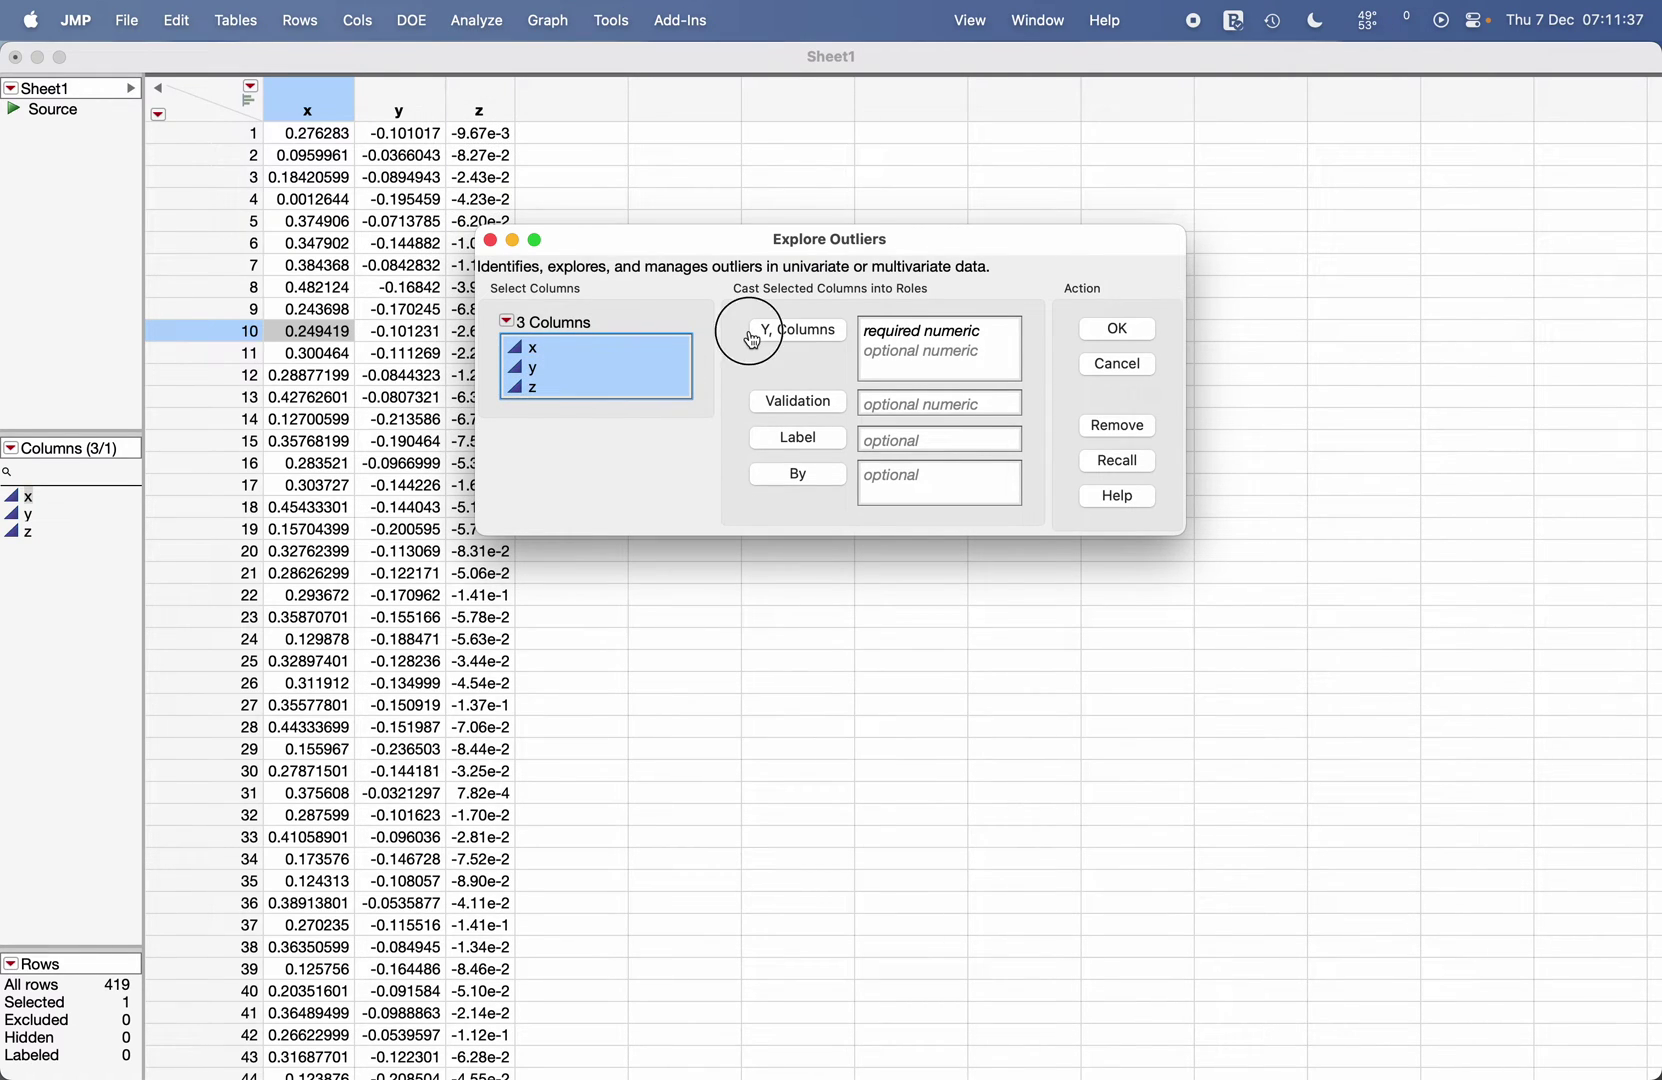
Run the outlier exploration on x, y, z and keep Huber as the robust fit method
{"action": "left_click", "coordinate": [1106, 331]}
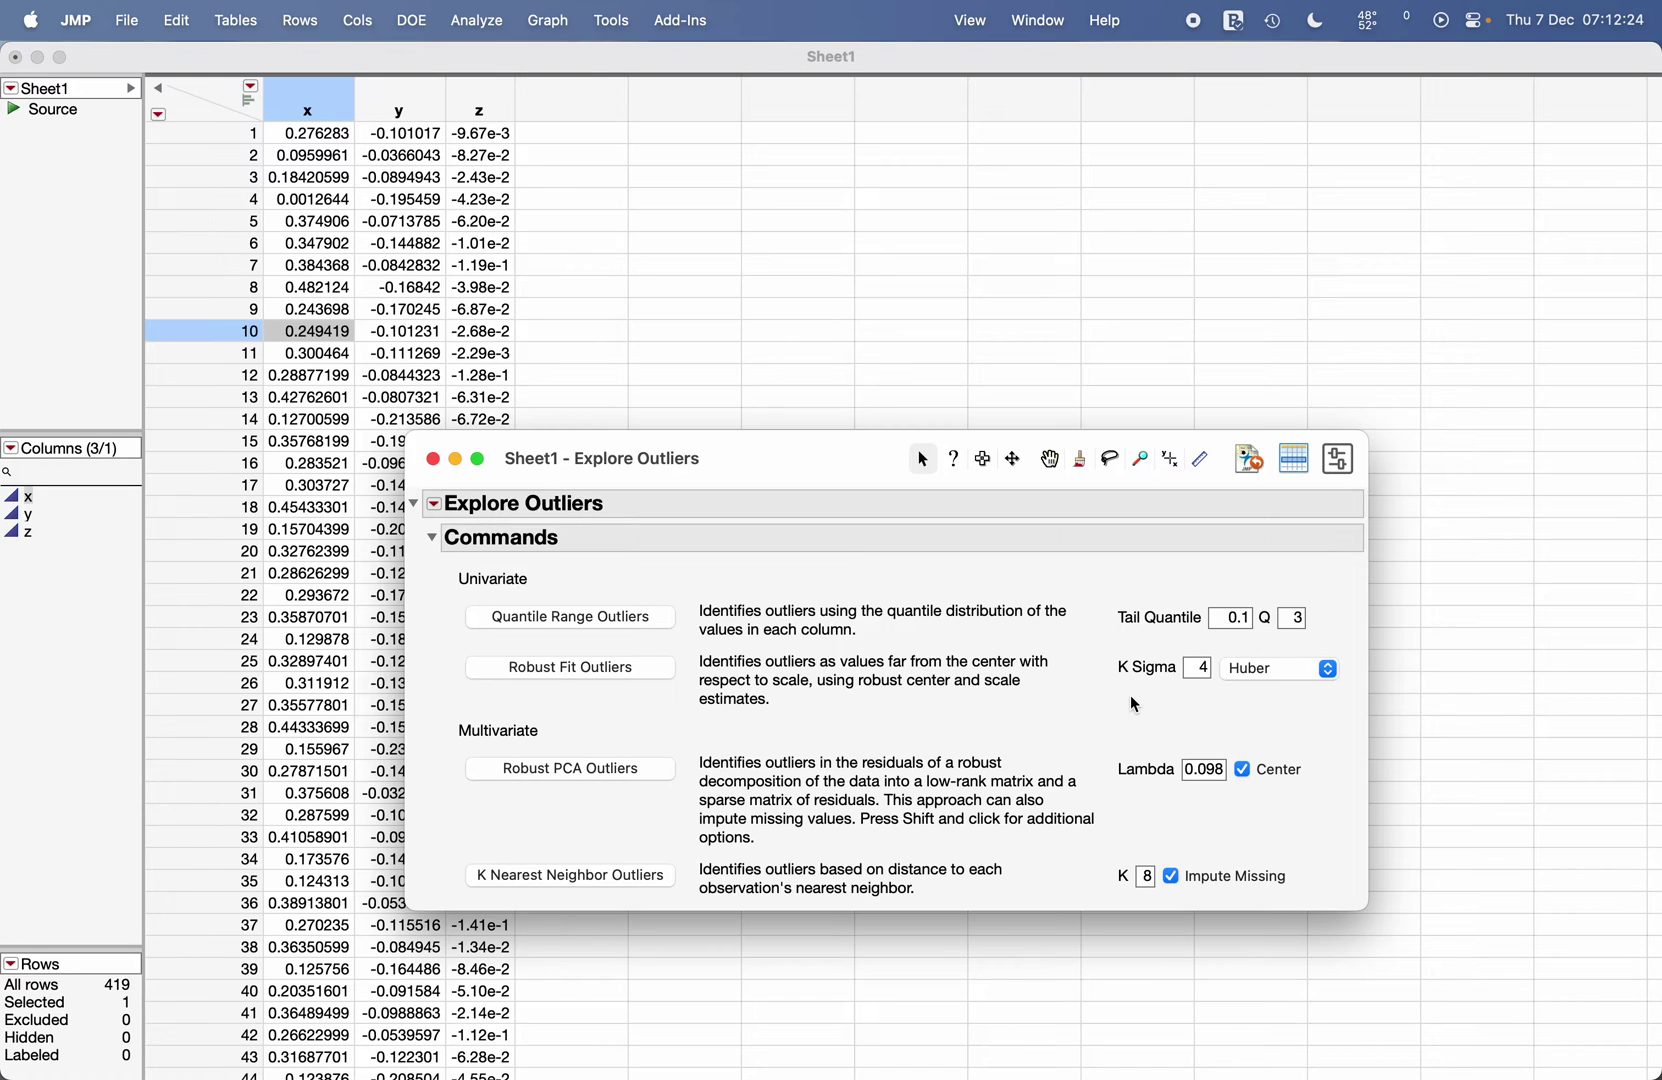
{"action": "left_click", "coordinate": [1284, 671]}
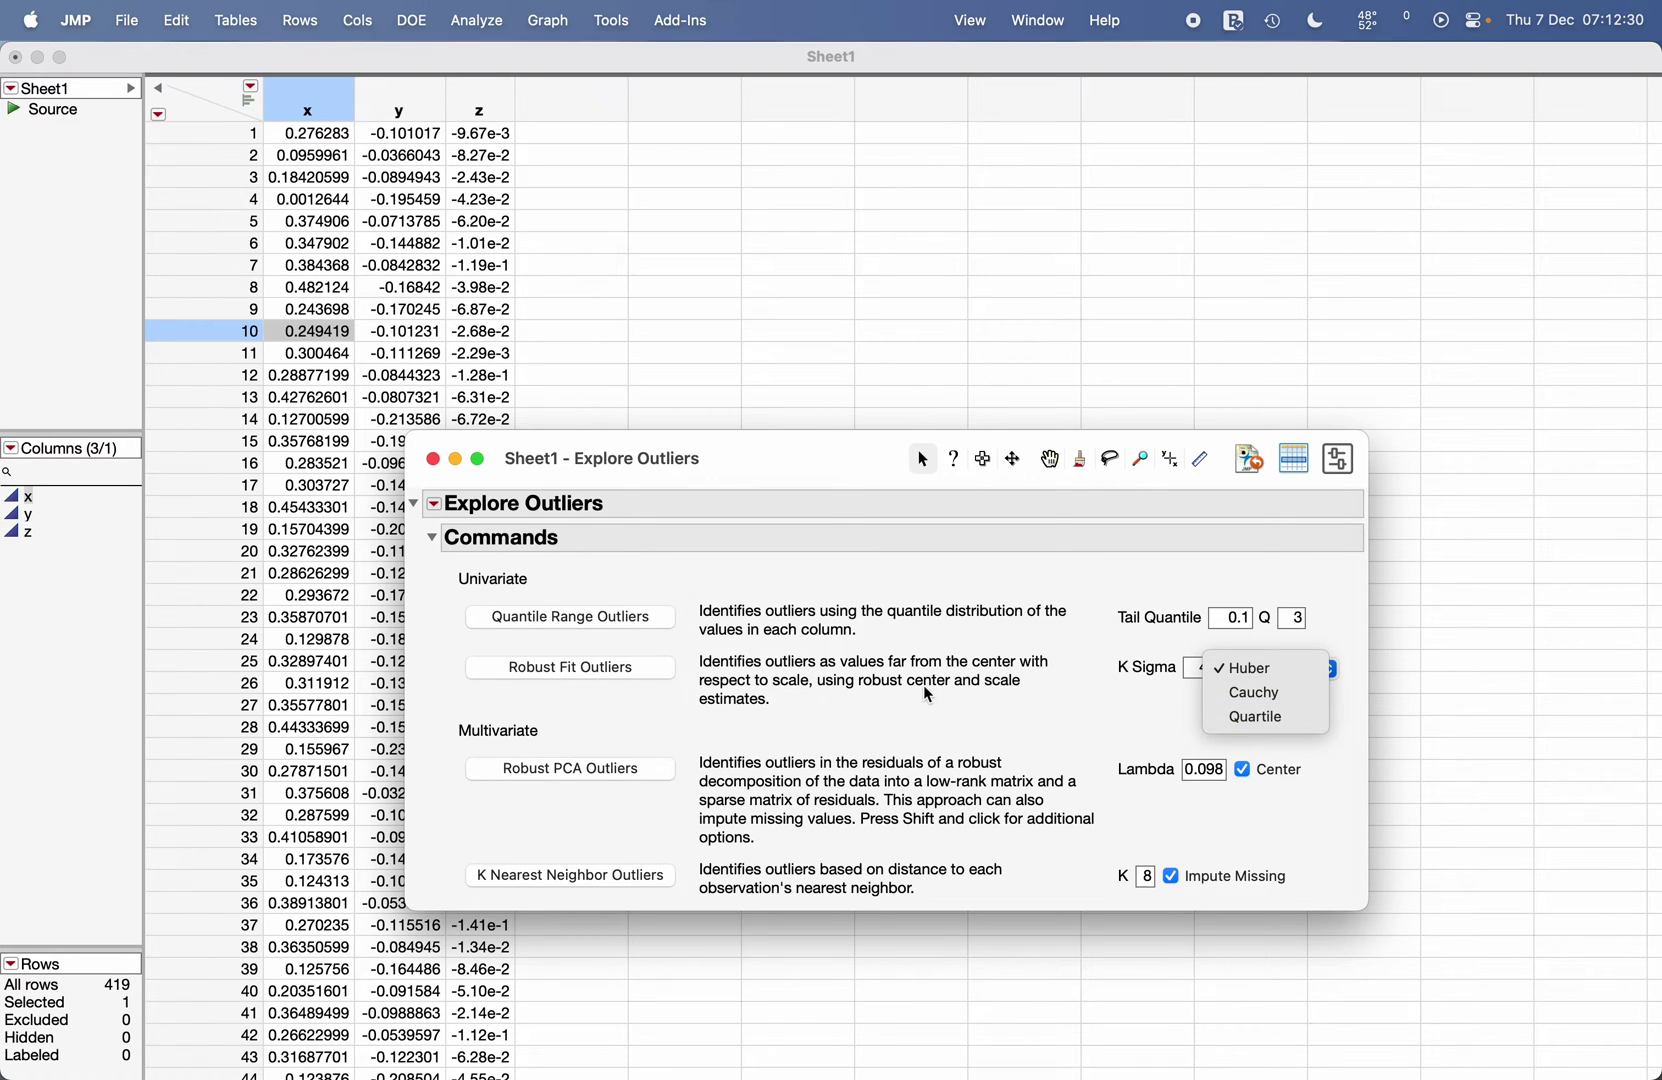
{"action": "left_click", "coordinate": [895, 692]}
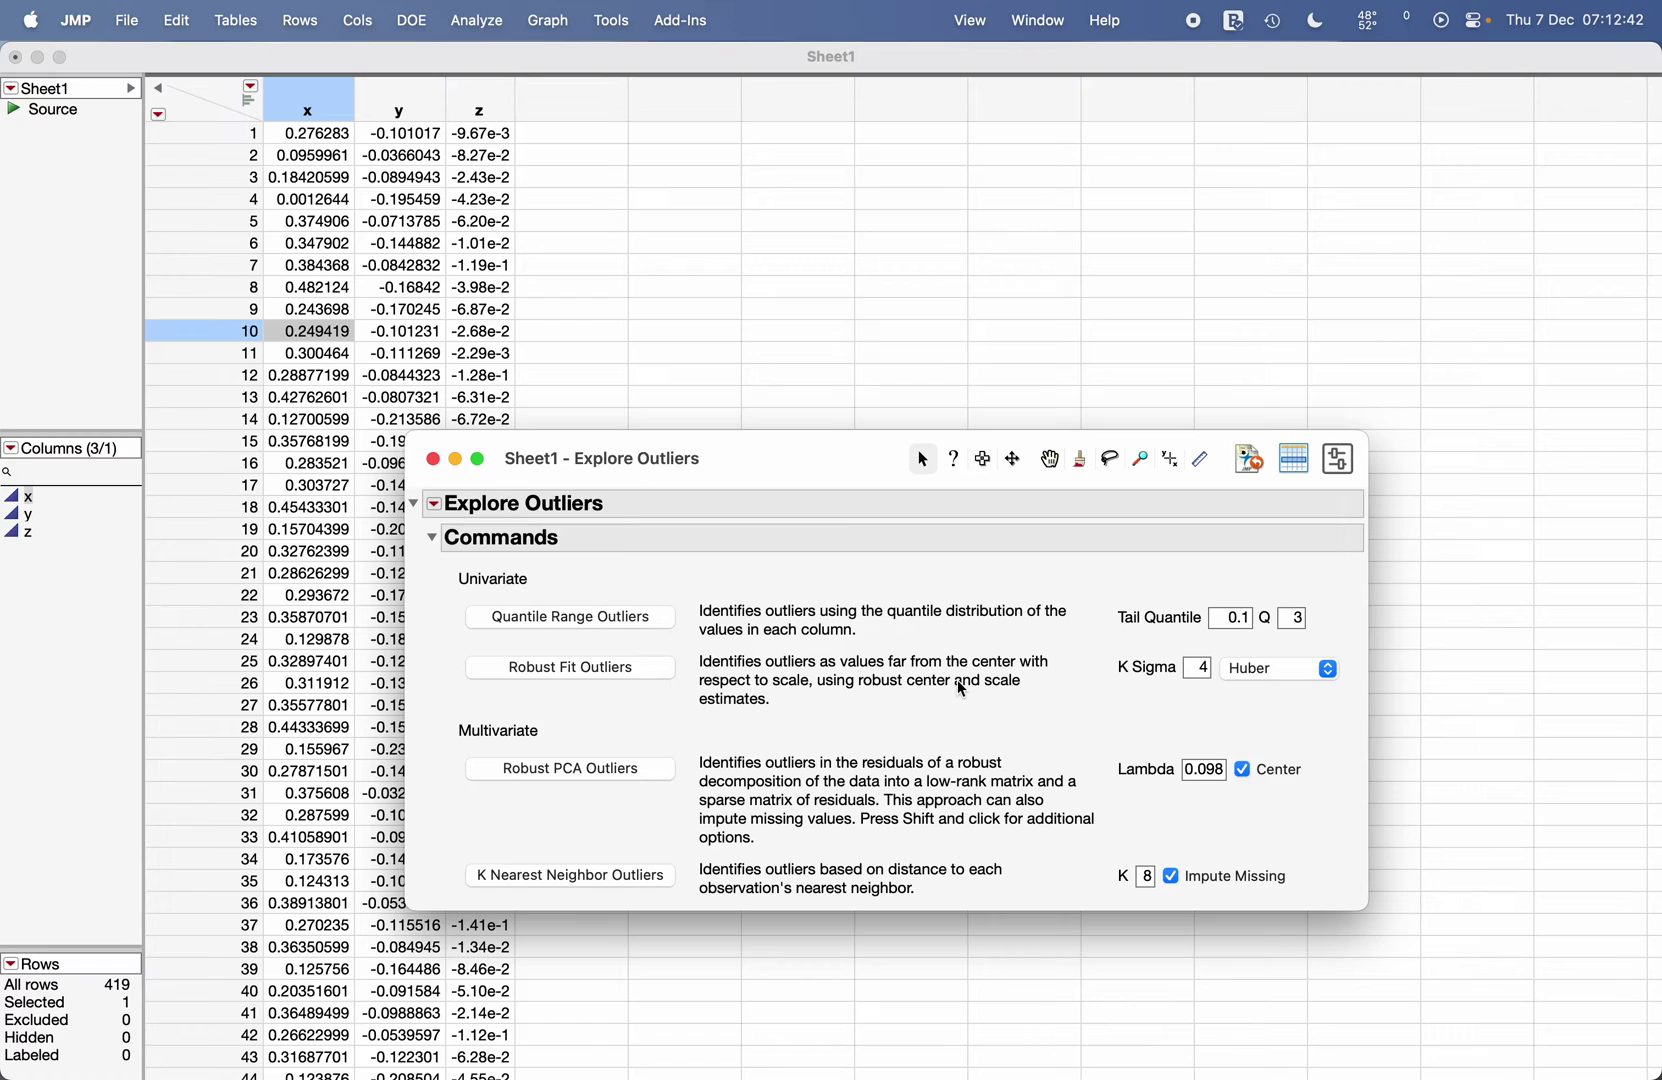
Change the robust fit K Sigma value to 3
{"action": "left_click", "coordinate": [1199, 668]}
{"action": "type", "text": "3"}
Run Robust Fit Outliers, fit the window, and review the x, z and y Huber results
{"action": "left_click", "coordinate": [574, 668]}
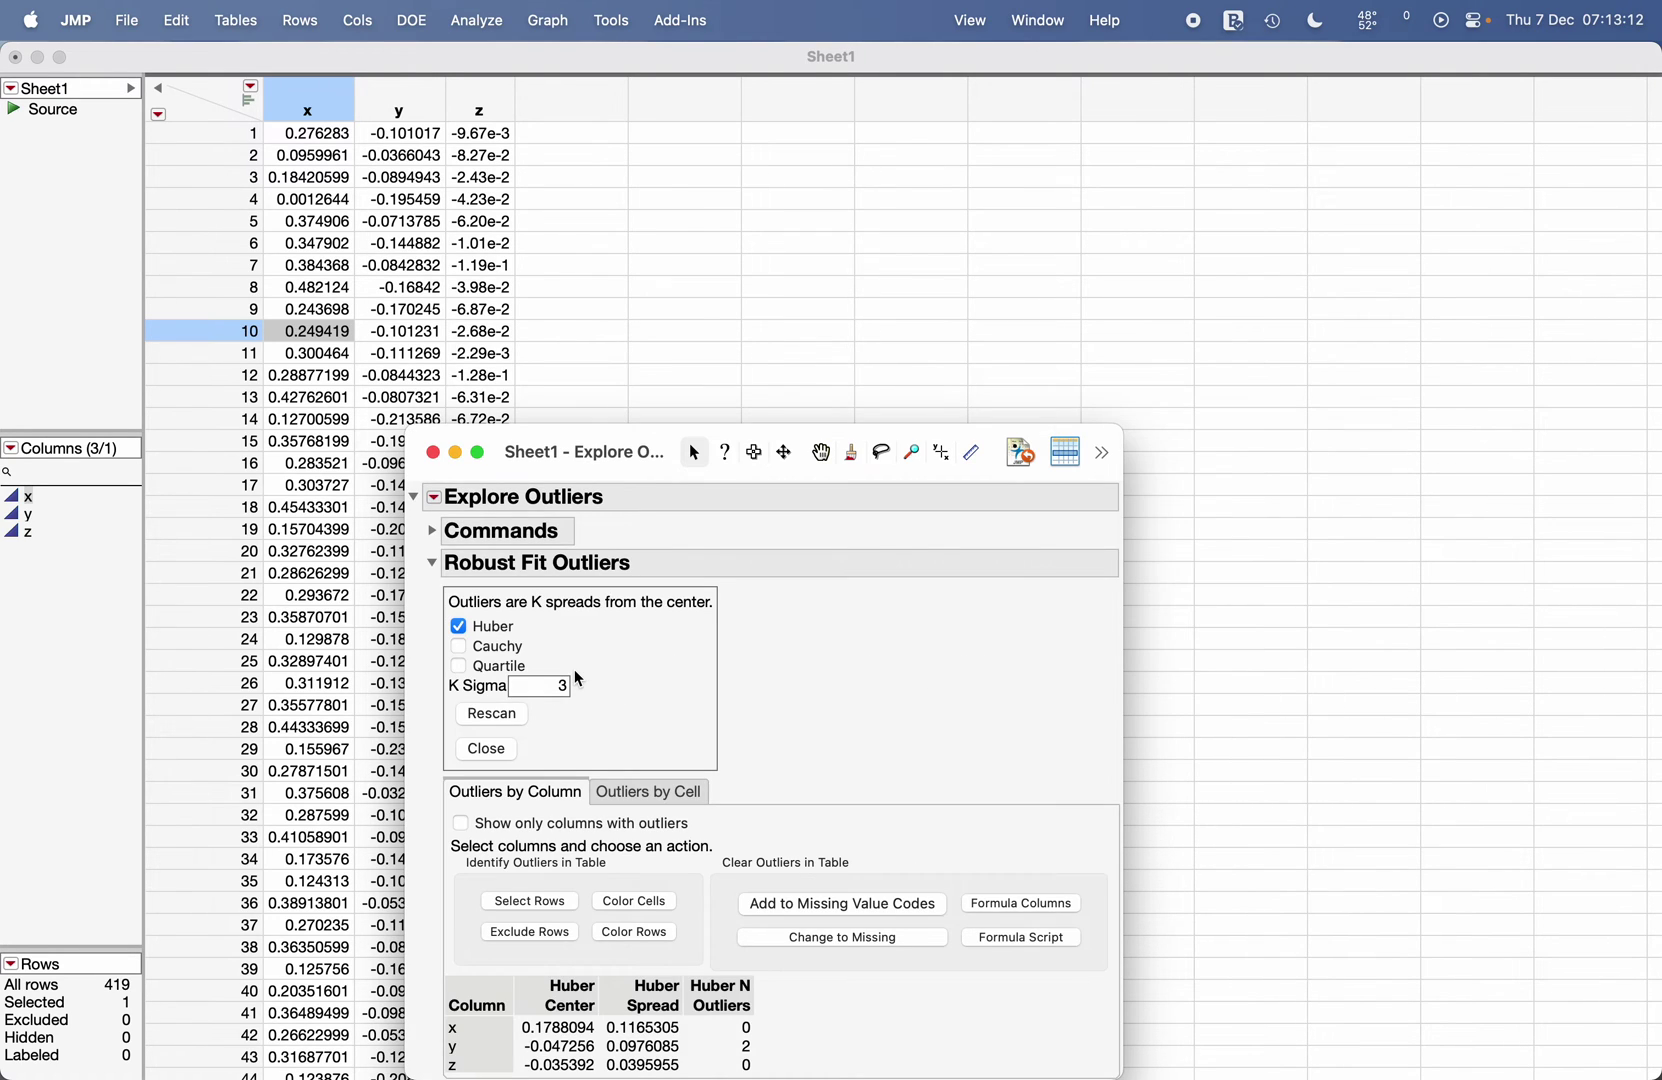
{"action": "double_click", "coordinate": [590, 450]}
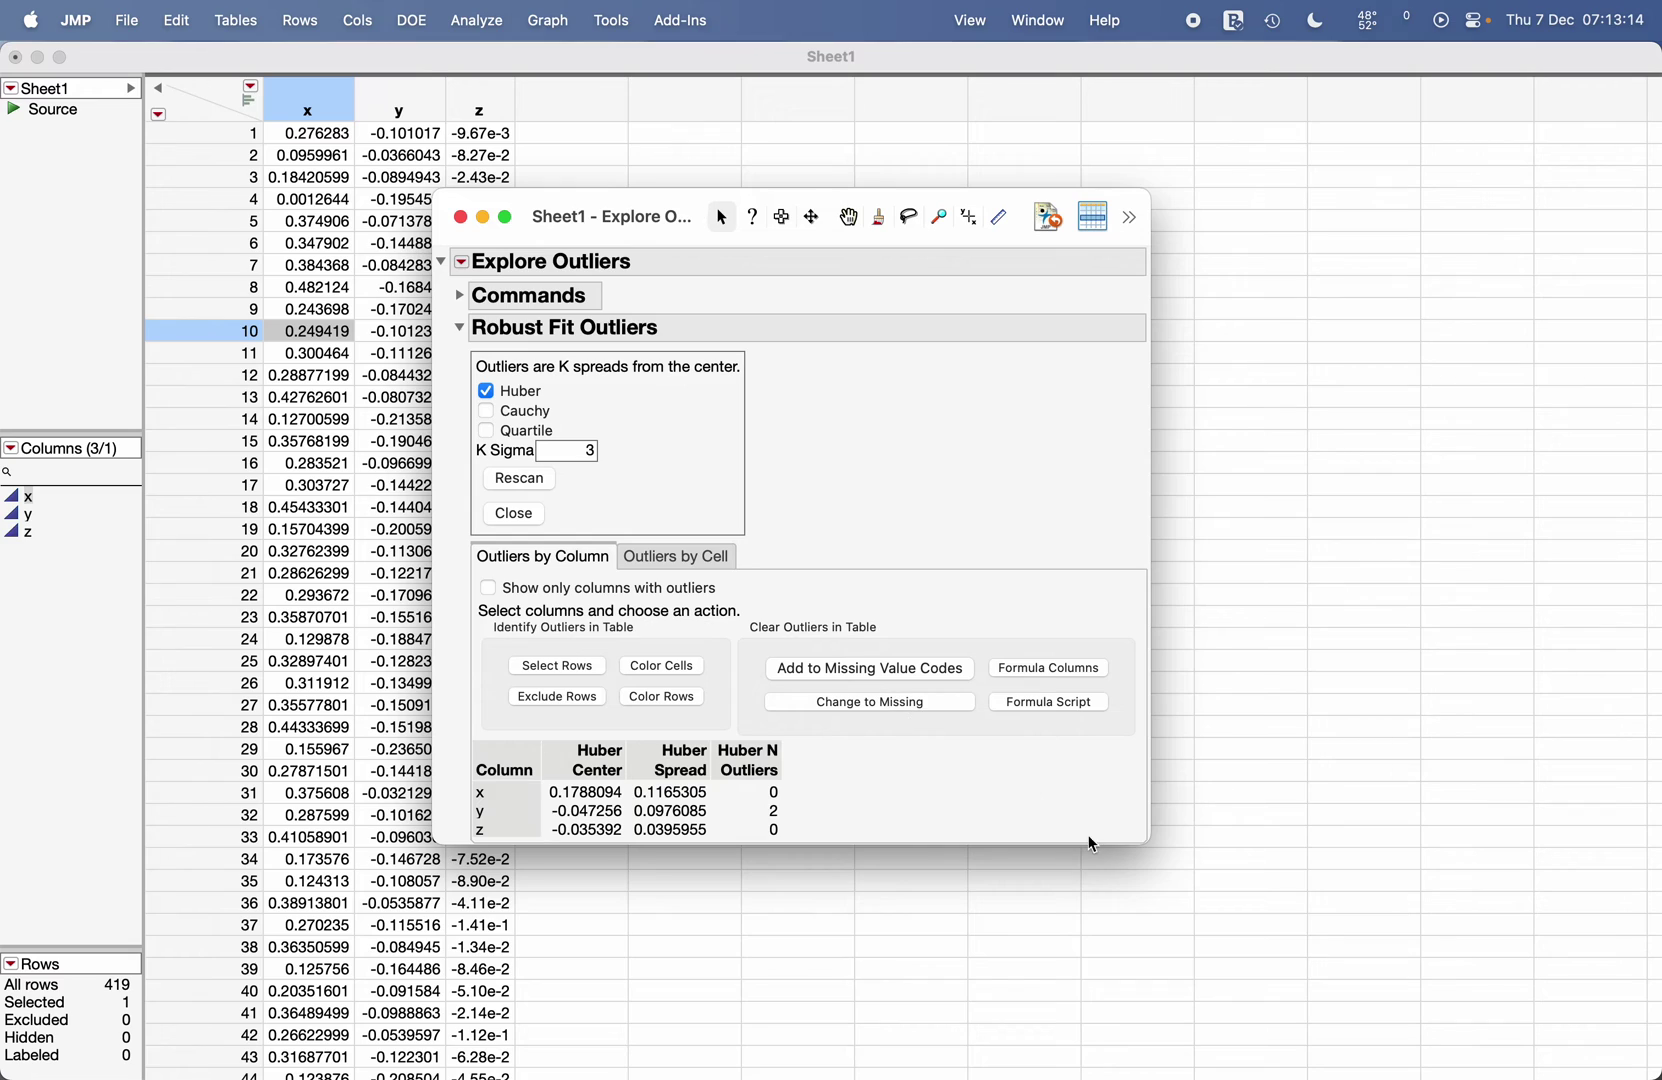
{"action": "left_click", "coordinate": [538, 795]}
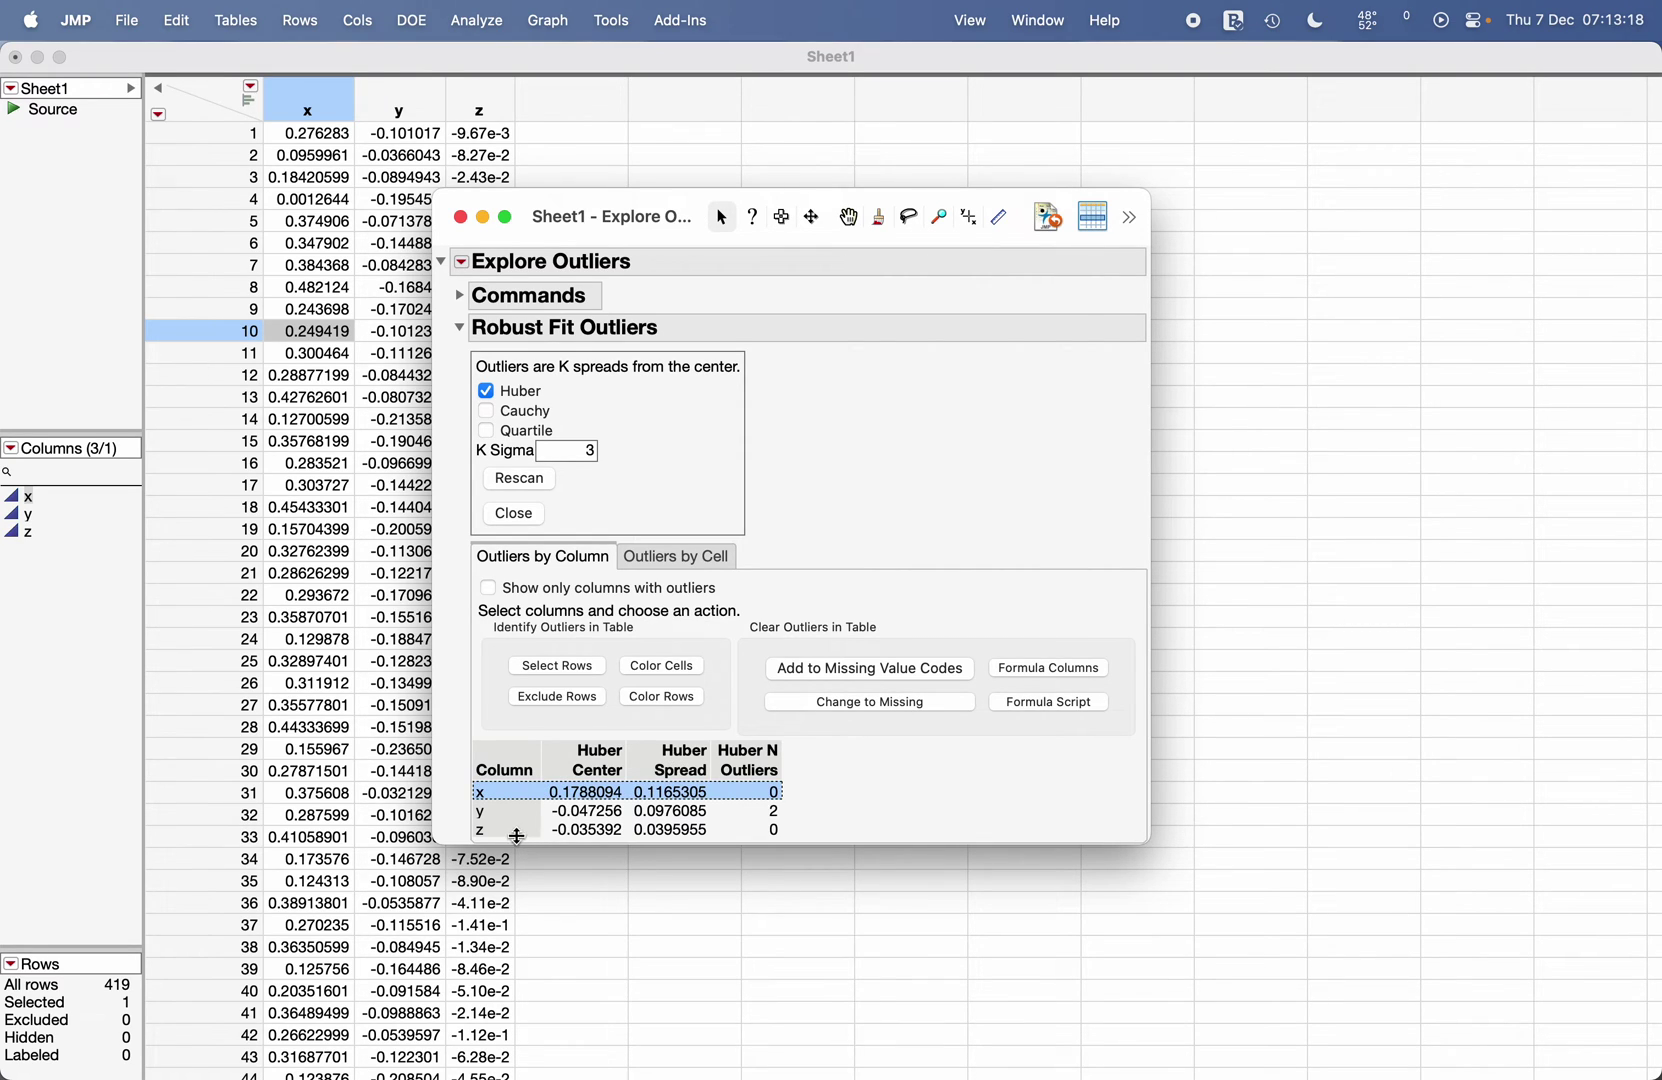
{"action": "left_click", "coordinate": [538, 830]}
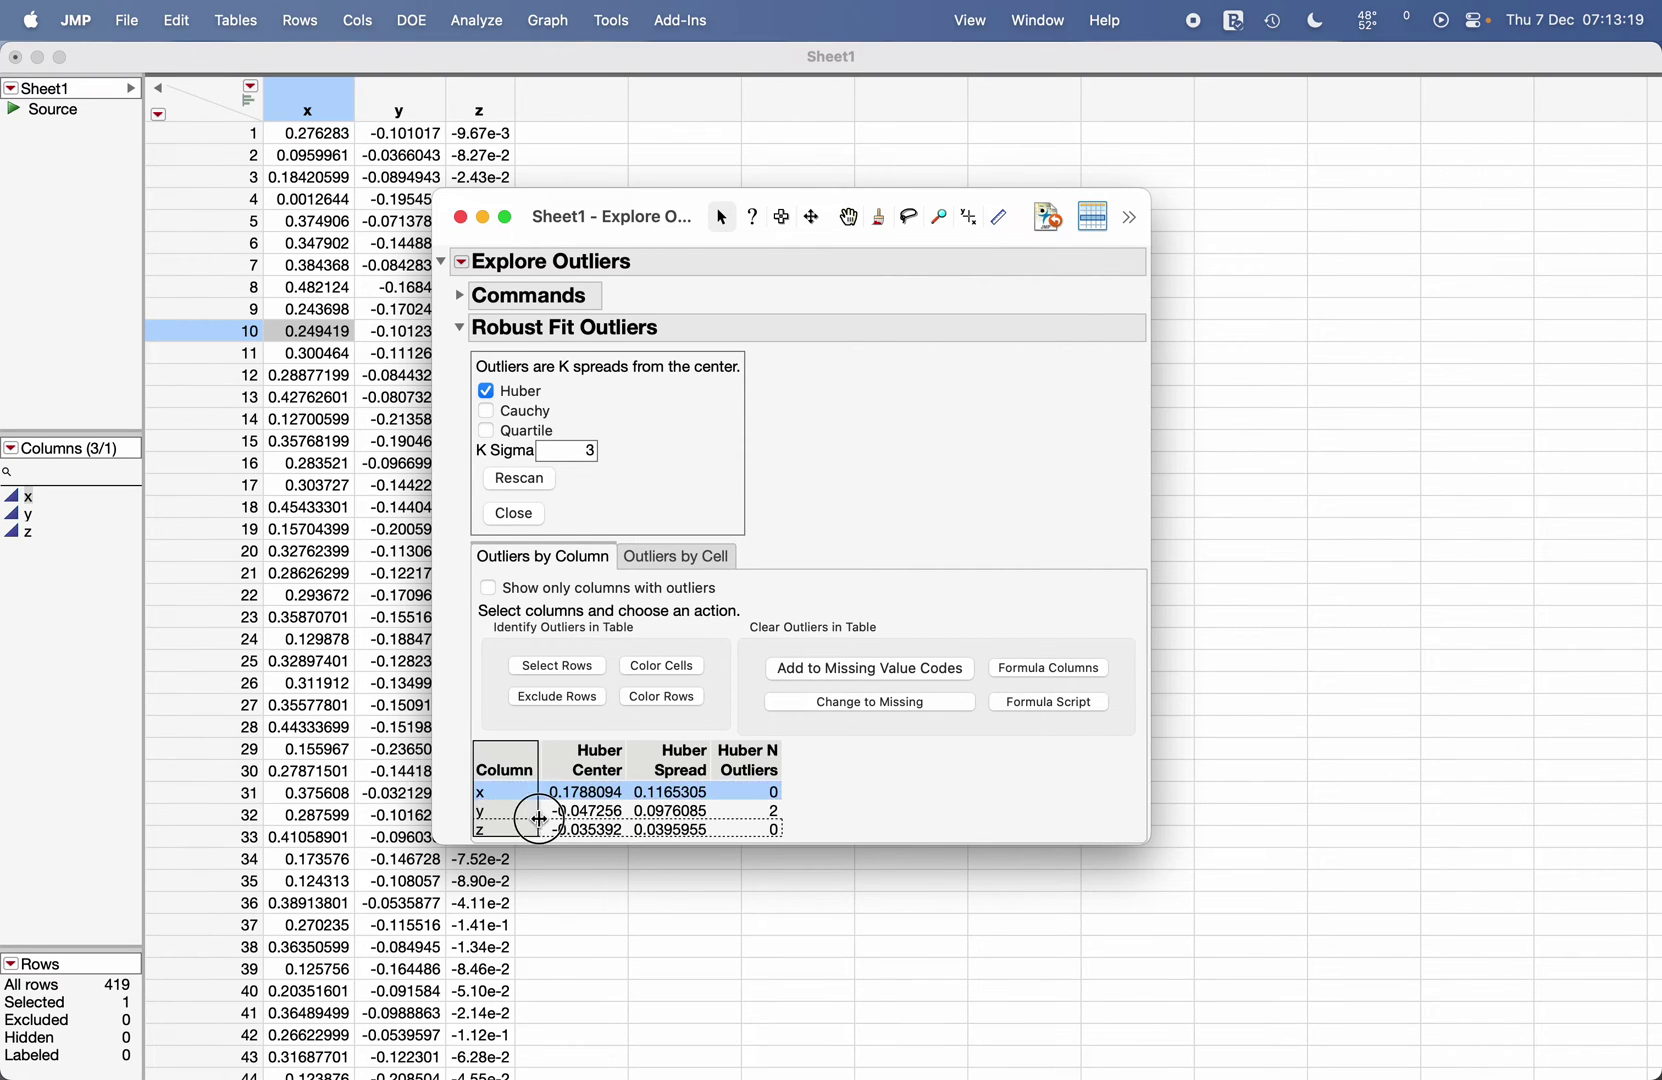
{"action": "left_click", "coordinate": [591, 816]}
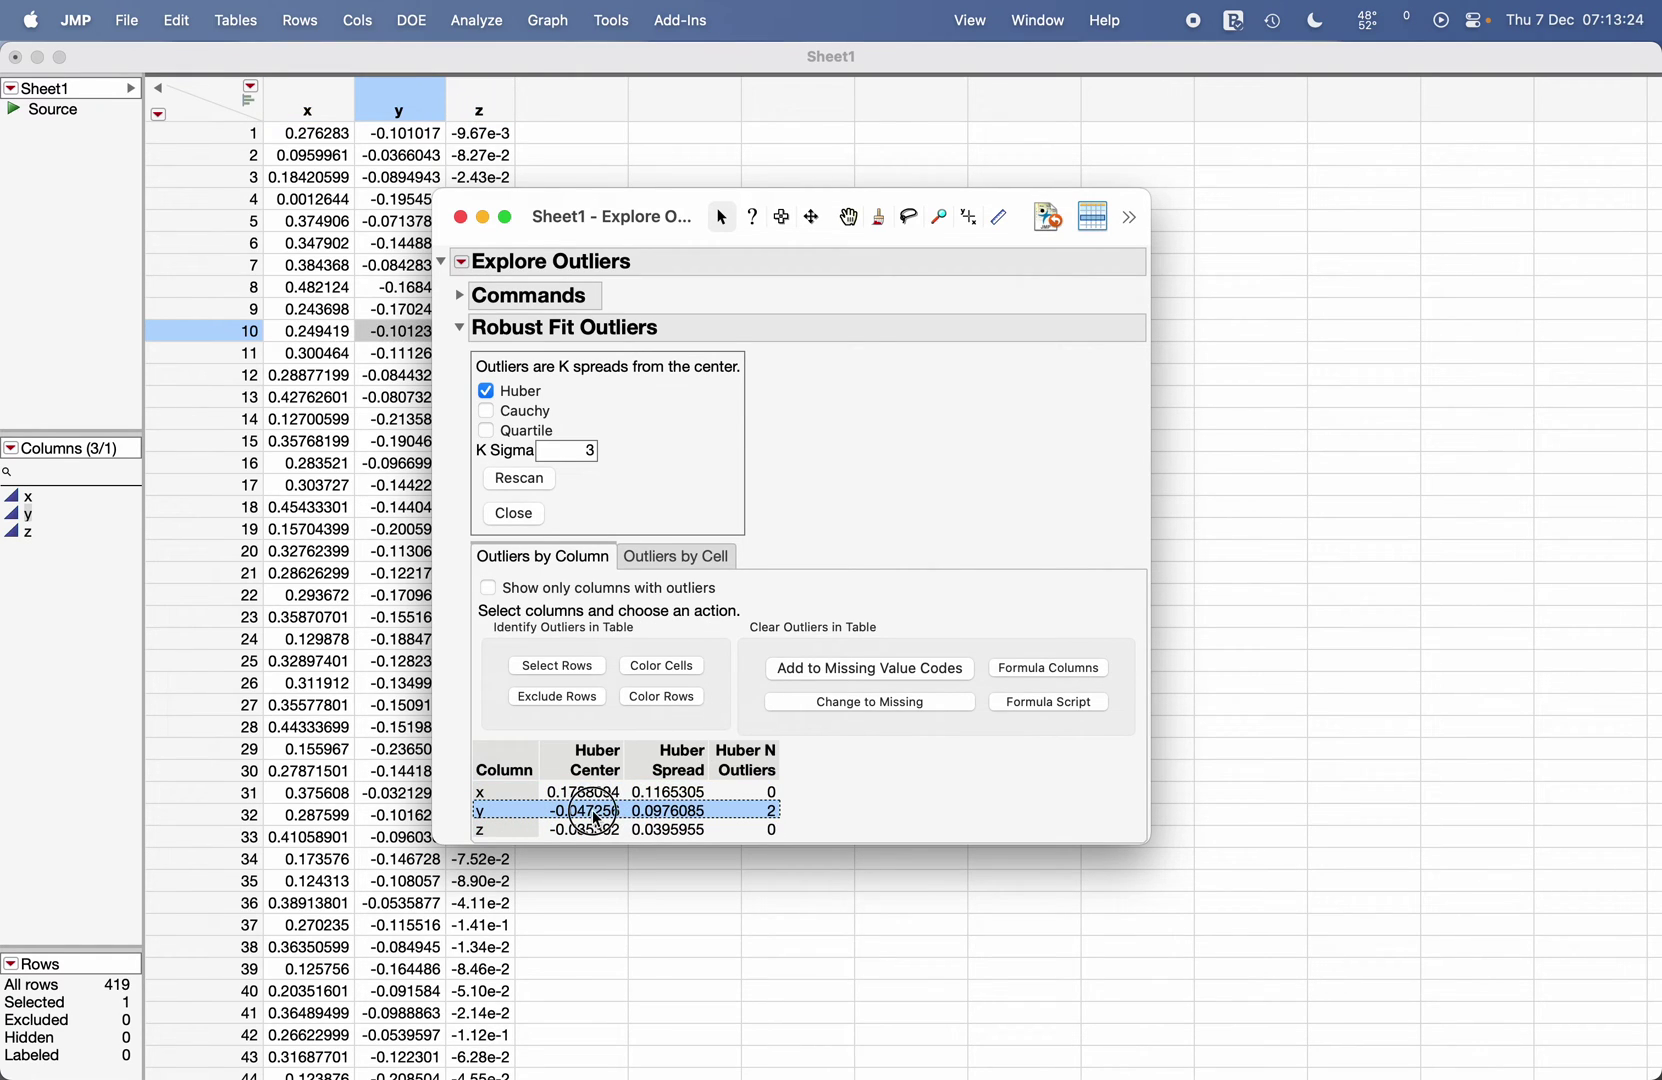
Select y's Huber outlier rows 365 and 412 and scroll the table to them
{"action": "left_click", "coordinate": [540, 664]}
{"action": "scroll", "coordinate": [383, 612], "scroll_direction": "down", "scroll_amount": 20}
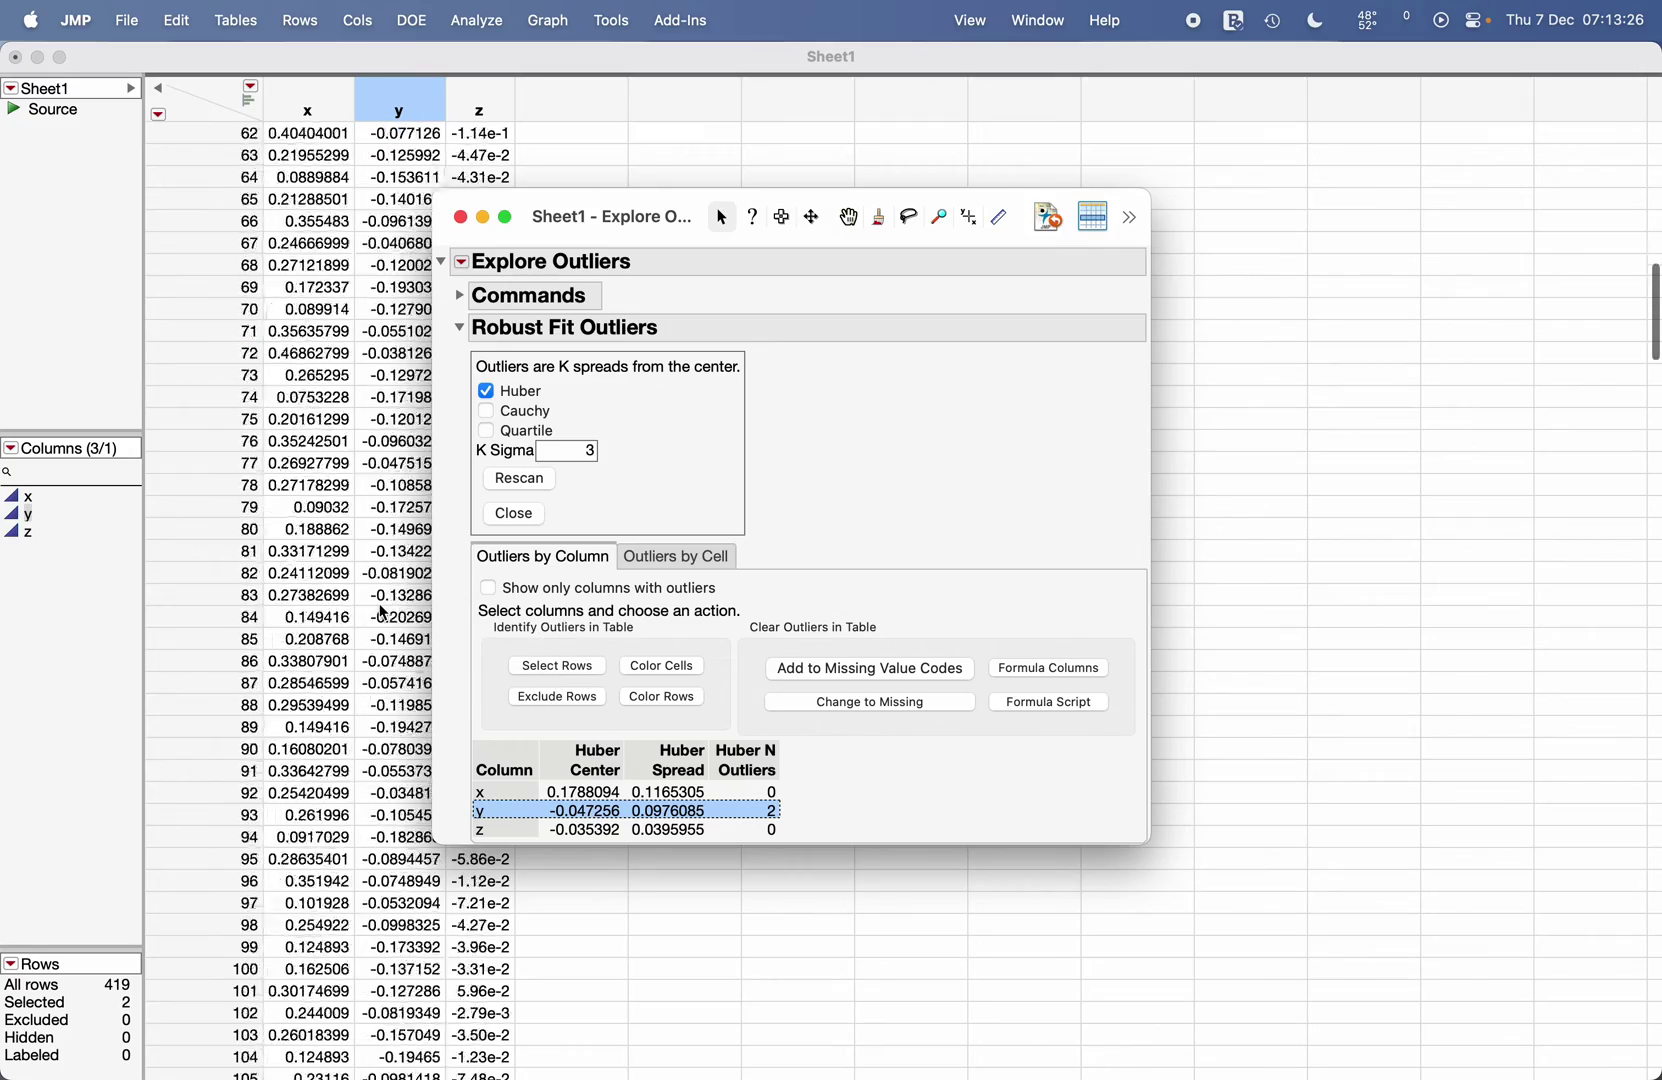
{"action": "scroll", "coordinate": [383, 612], "scroll_direction": "down", "scroll_amount": 2}
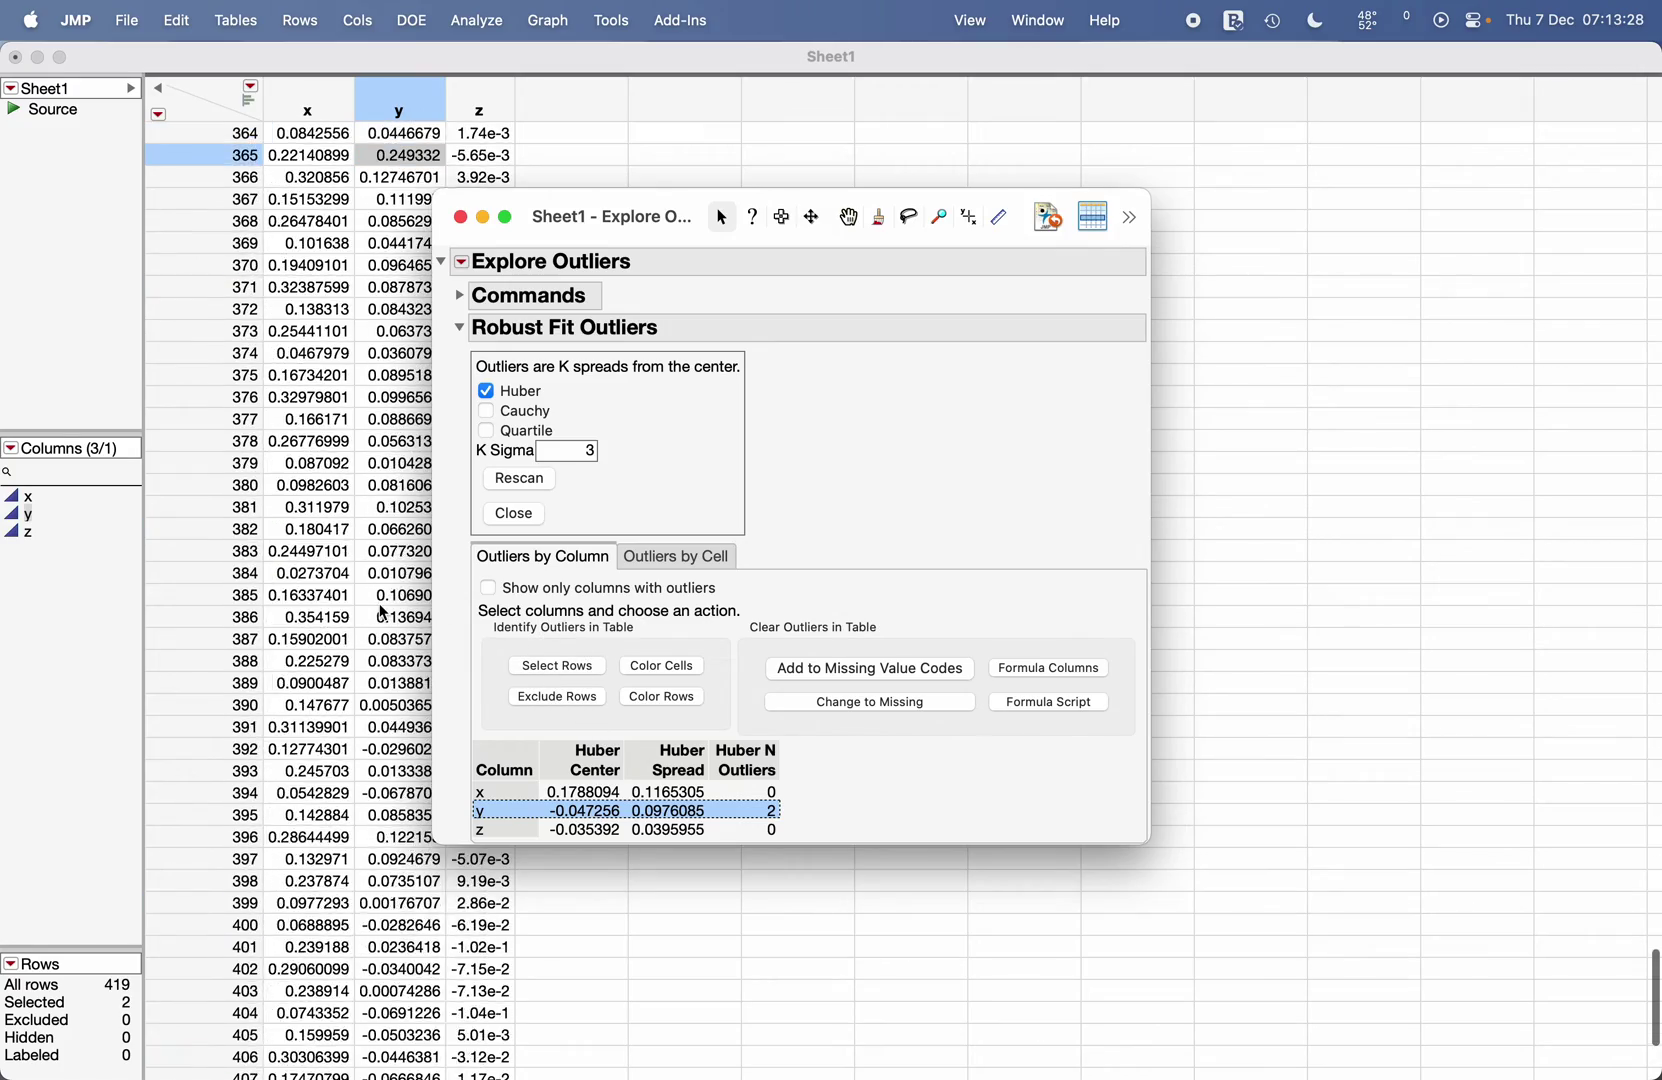
{"action": "scroll", "coordinate": [340, 500], "scroll_direction": "up", "scroll_amount": 2}
{"action": "scroll", "coordinate": [300, 380], "scroll_direction": "down", "scroll_amount": 5}
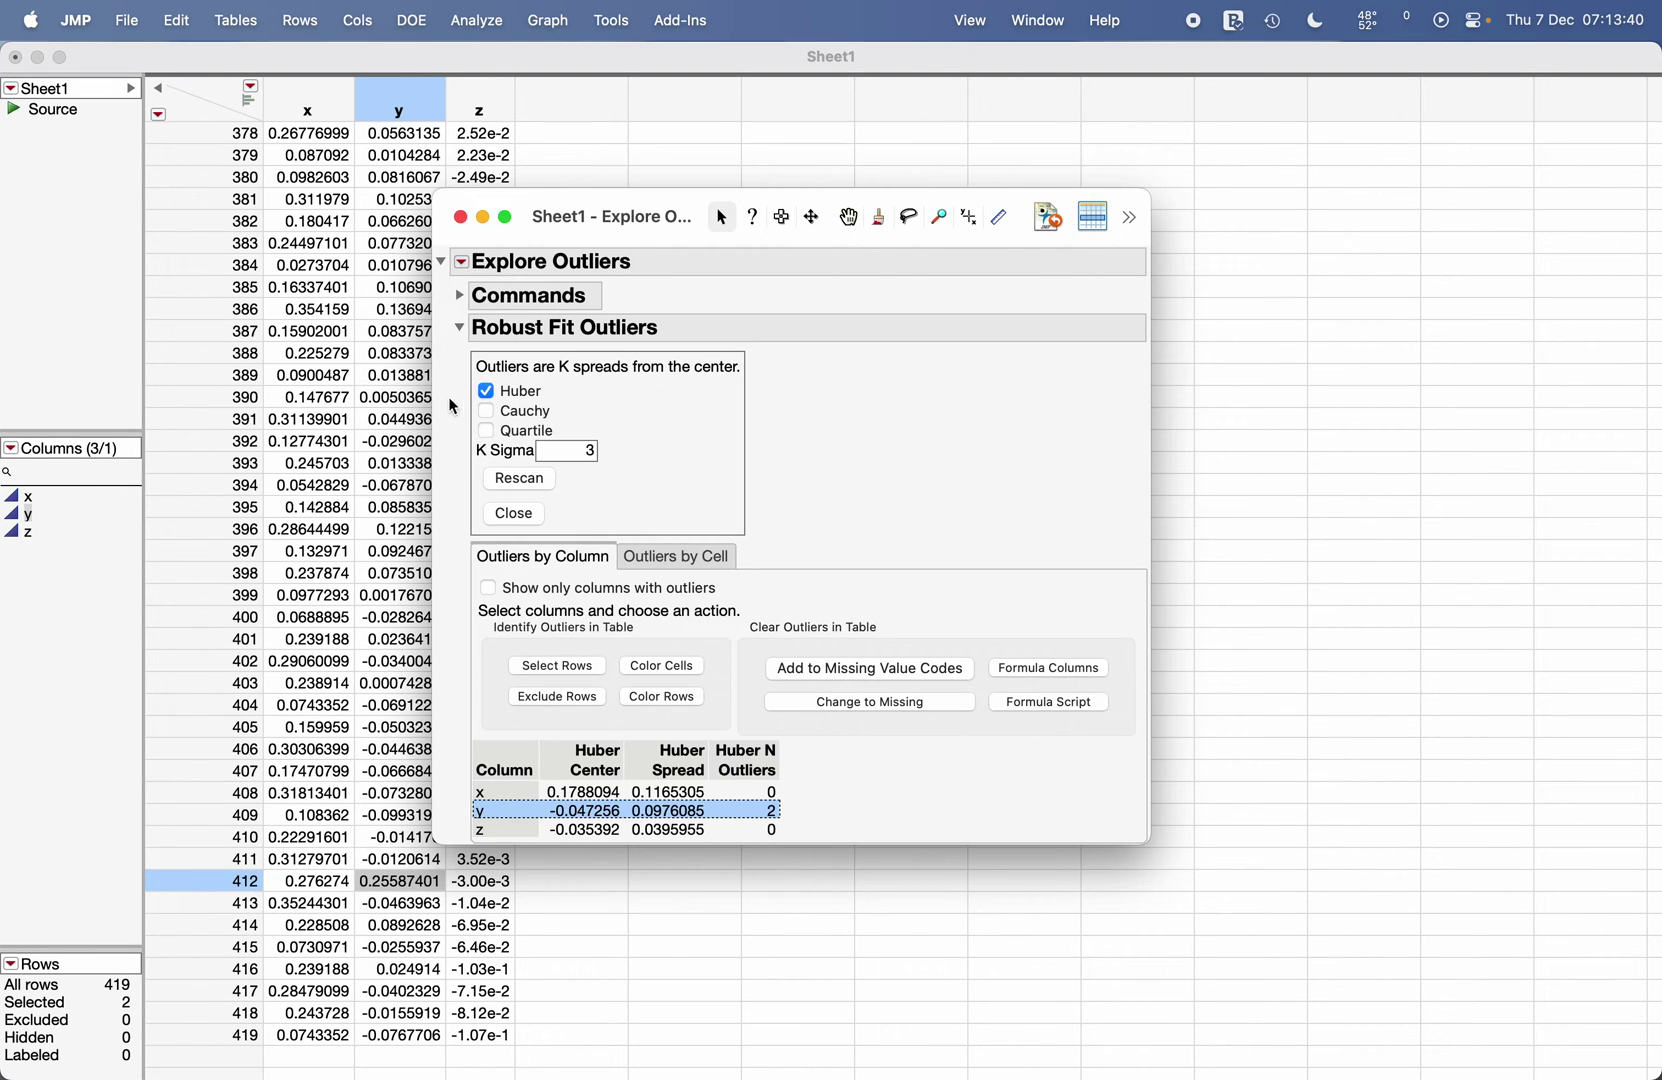
Uncheck Huber, check Cauchy, then review the z and y result rows
{"action": "left_click", "coordinate": [487, 391]}
{"action": "left_click", "coordinate": [488, 412]}
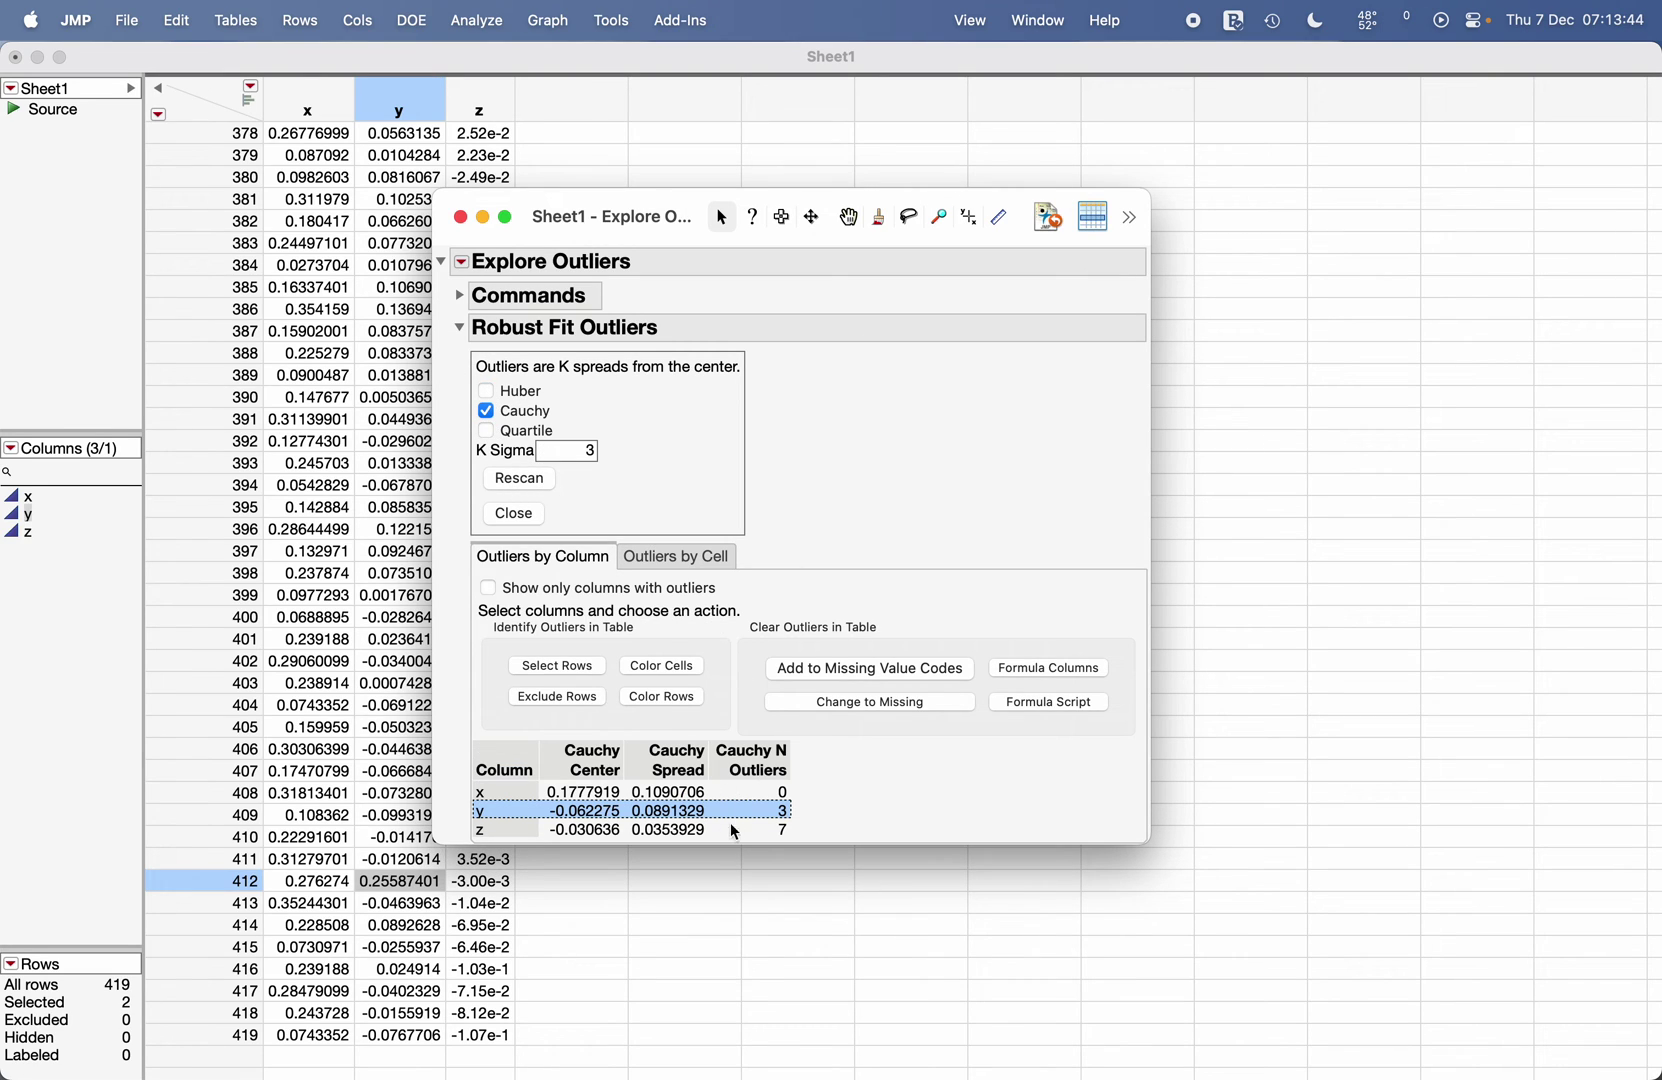
{"action": "left_click", "coordinate": [638, 829]}
{"action": "left_click", "coordinate": [640, 811]}
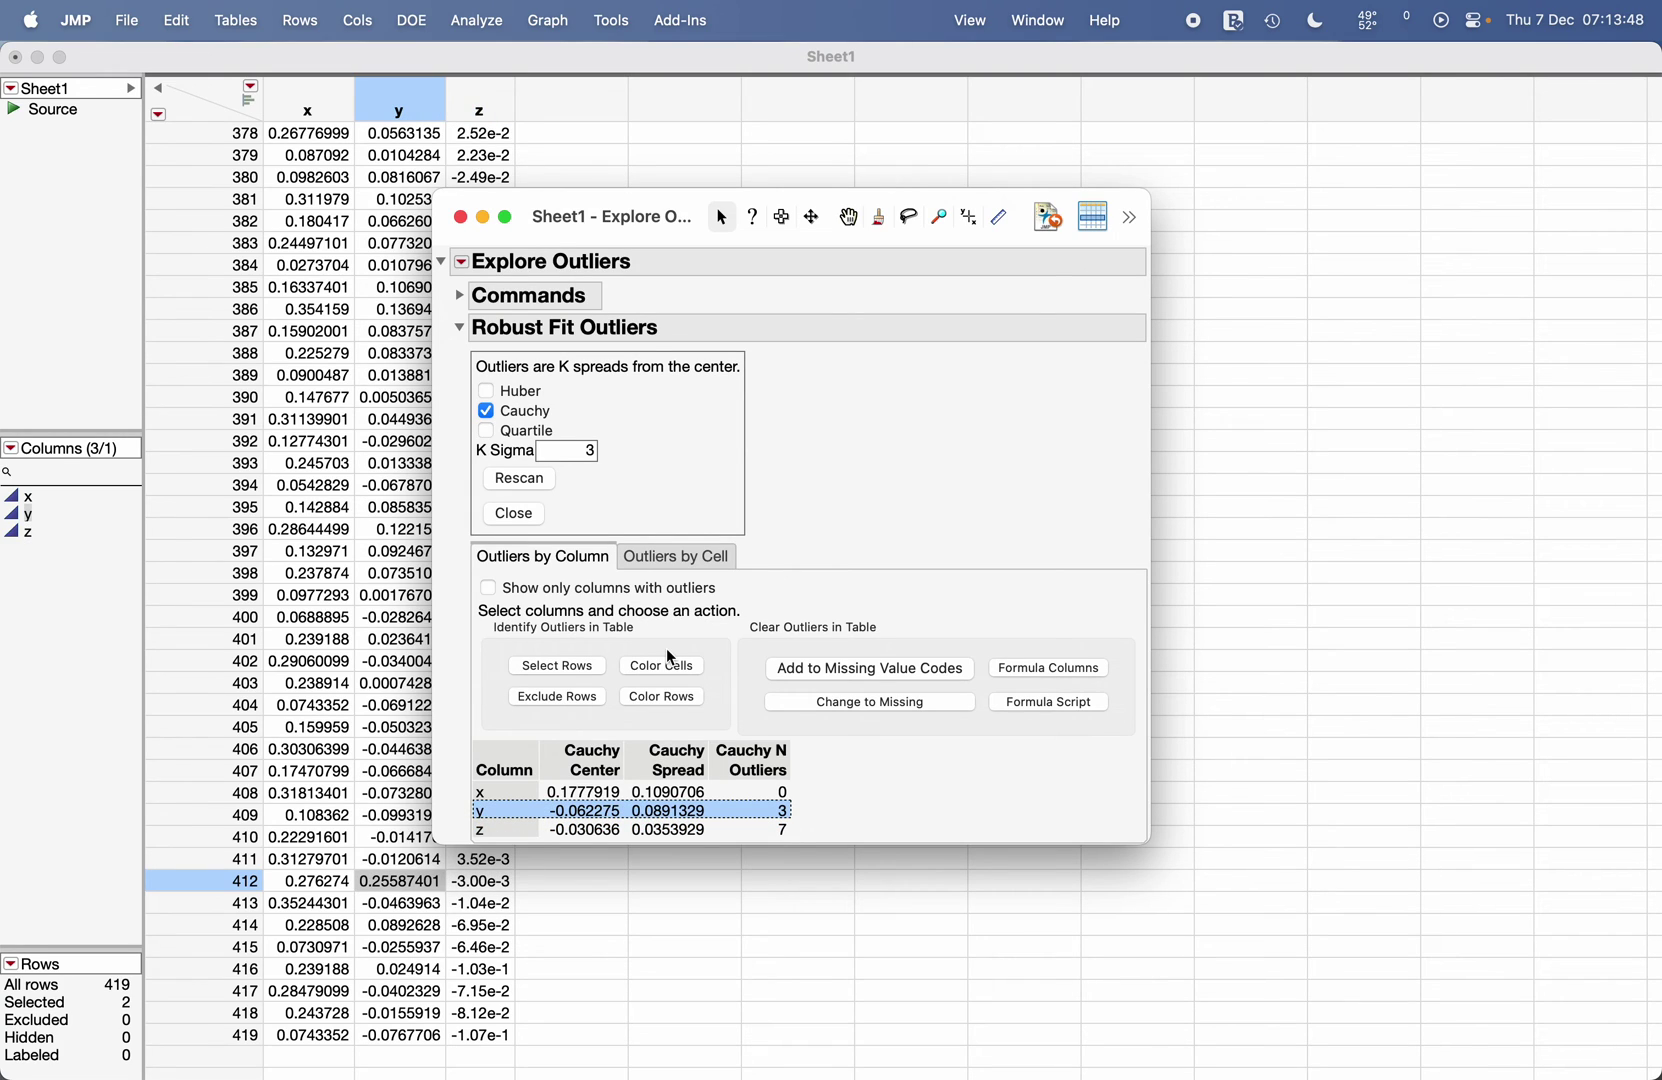